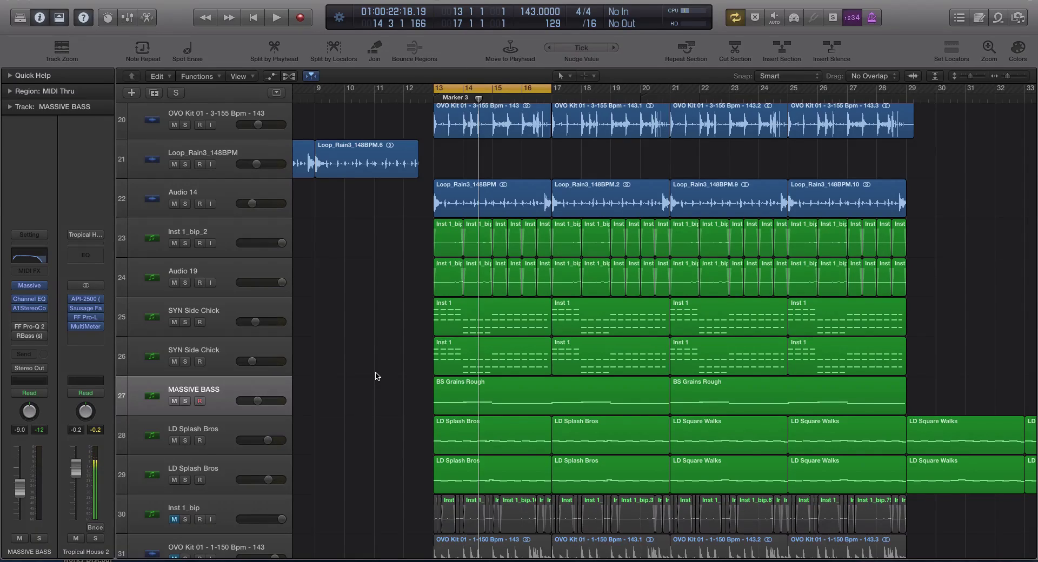
Inspect the RBass plug-in on the MASSIVE BASS track and close its window.
click(29, 336)
drag(248, 175, 289, 175)
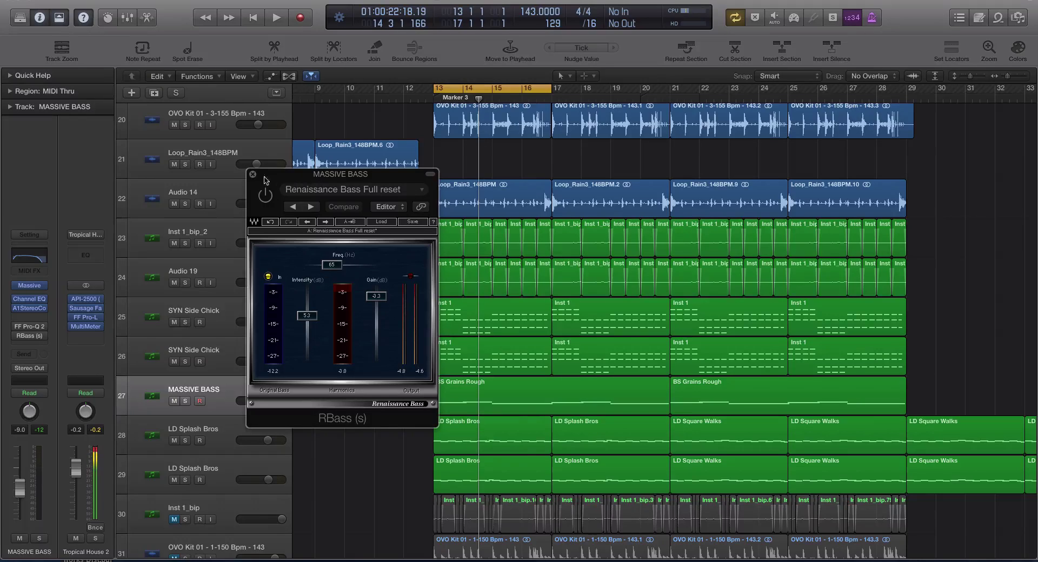
click(252, 174)
Solo the first BS Grains Rough region on the MASSIVE BASS track and play it back with the tracks enlarged.
click(215, 404)
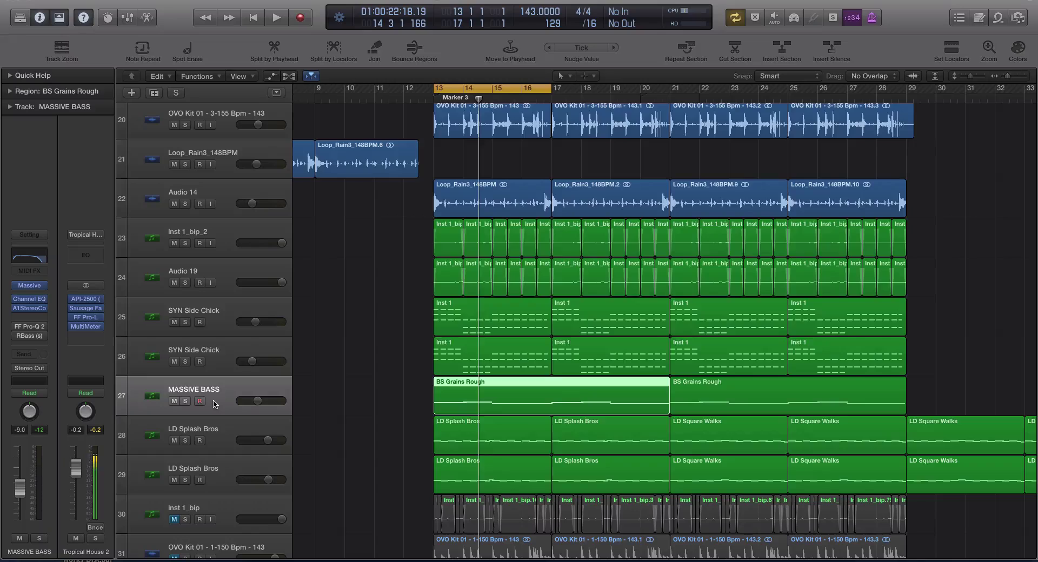
key(ctrl+s)
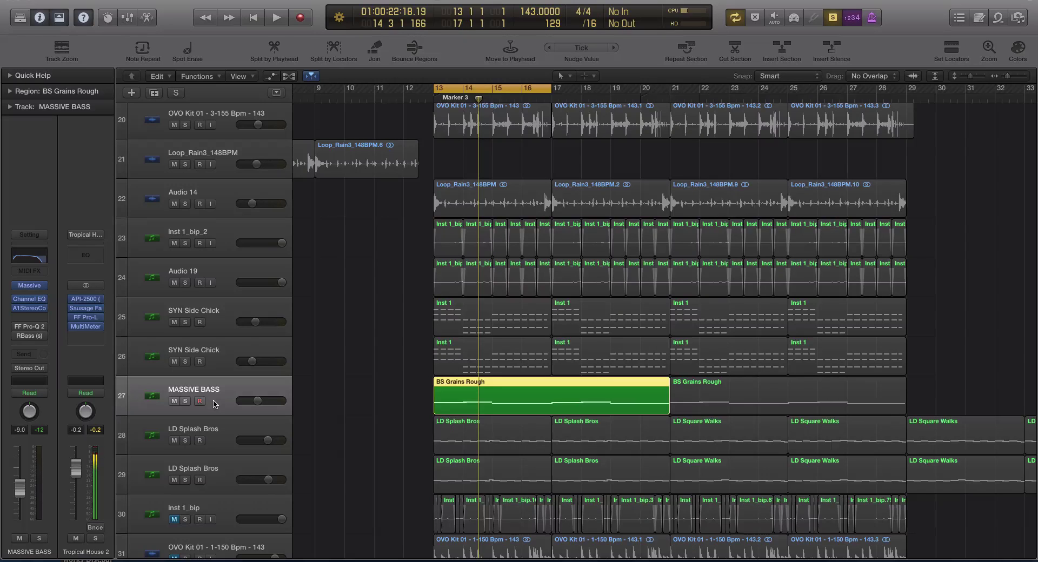
scroll(335, 473, down, 5)
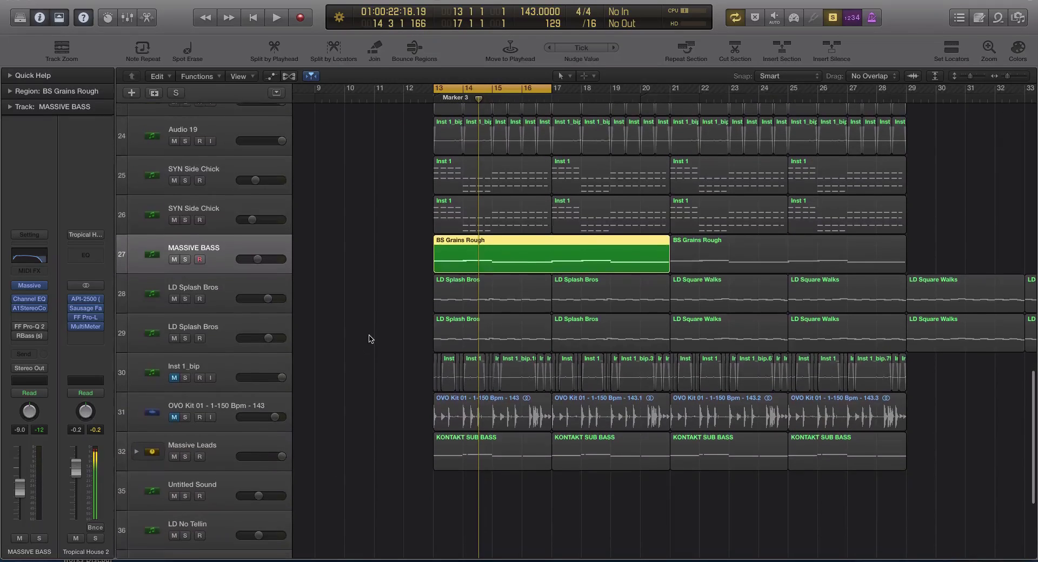
key(super+Down)
key(super+Down)
key(space)
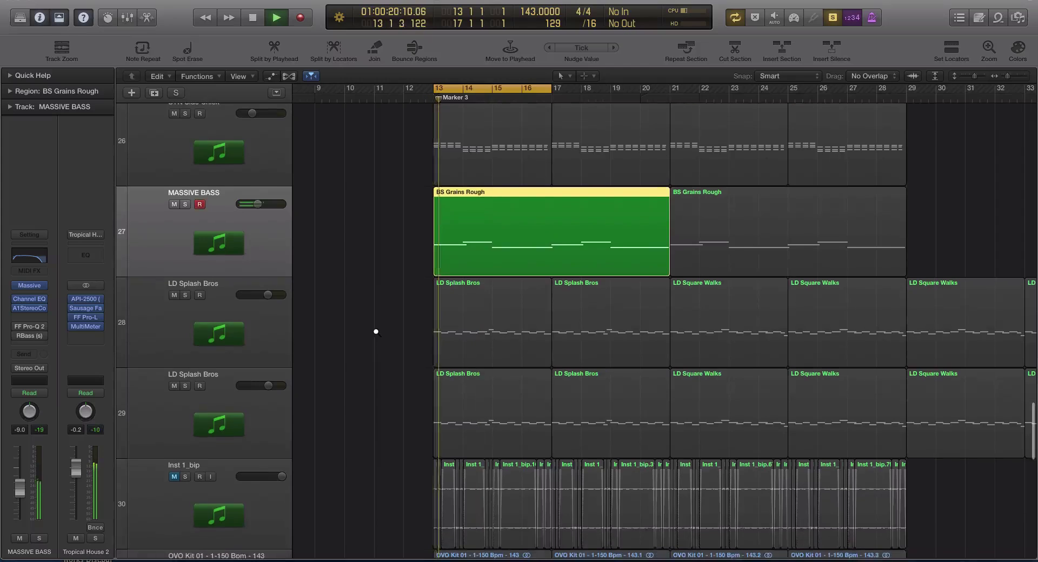
key(super+Right)
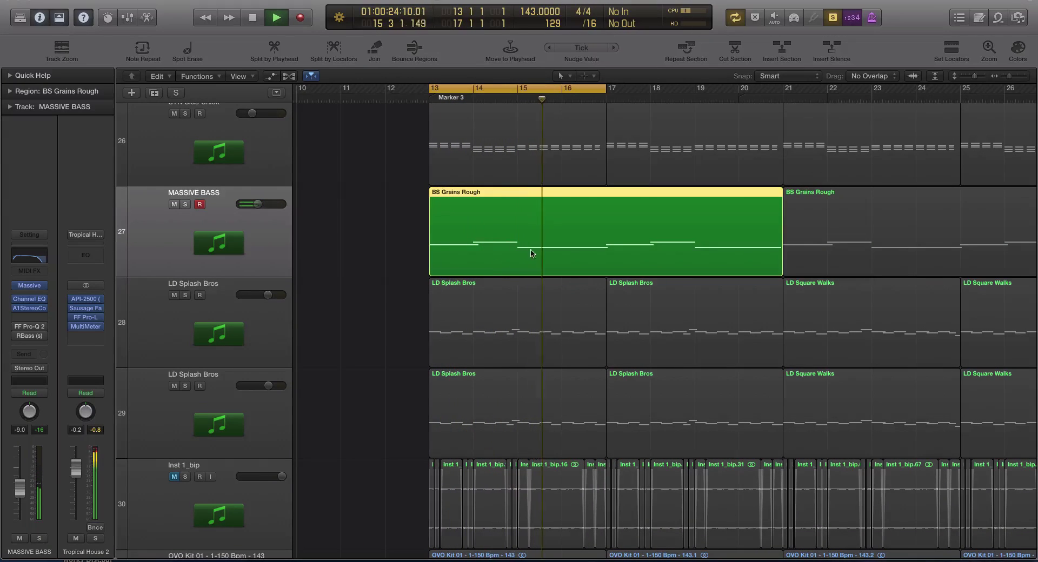
Open the MASSIVE BASS synth and set OSC1's pitch to -12.09, auditioning it soloed and with the full mix.
click(29, 285)
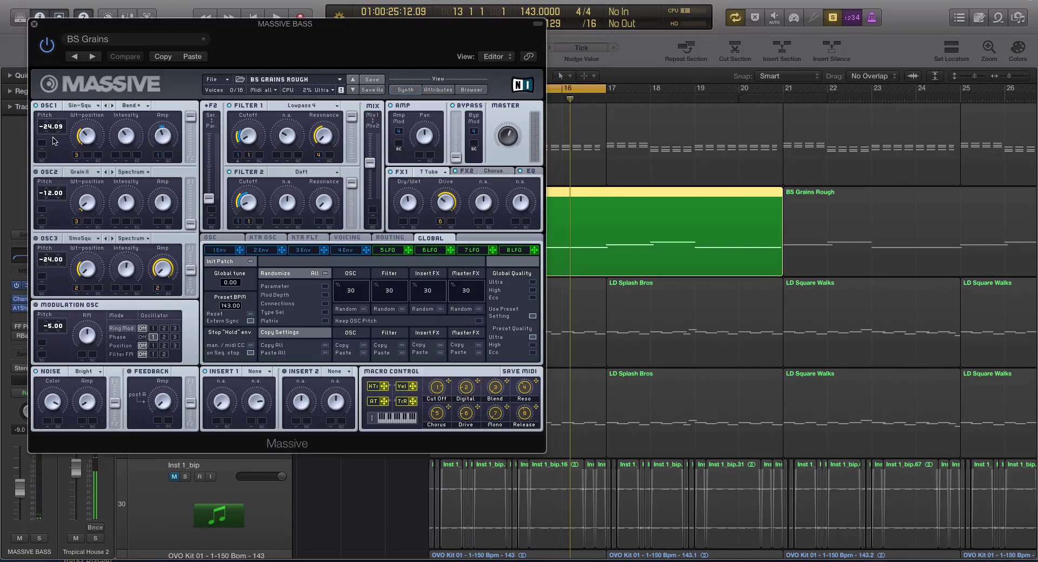
mouse_move(52, 130)
mouse_down()
mouse_move(51, 115)
mouse_move(52, 126)
mouse_up()
key(space)
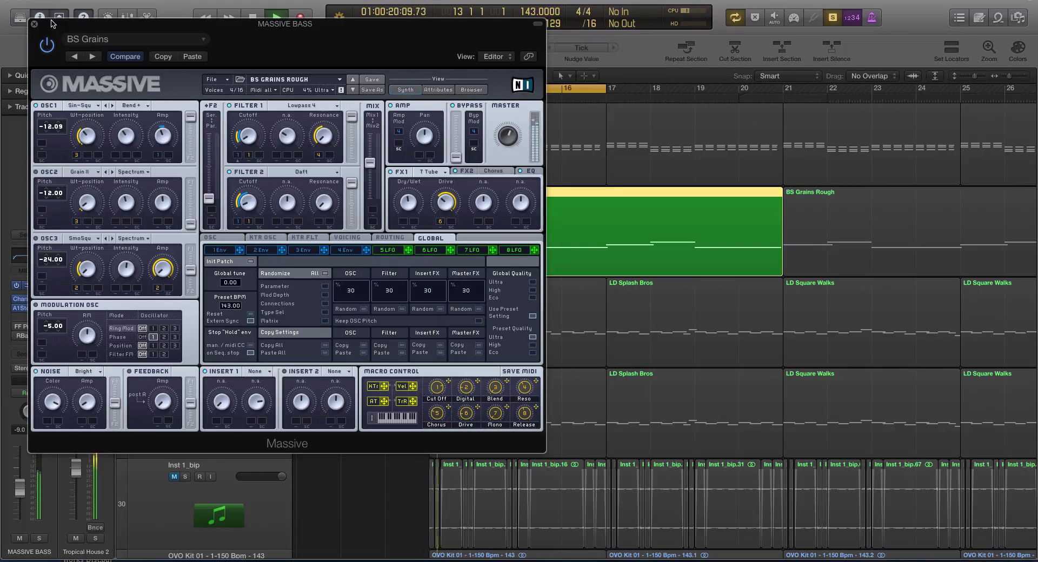
drag(52, 23, 609, 83)
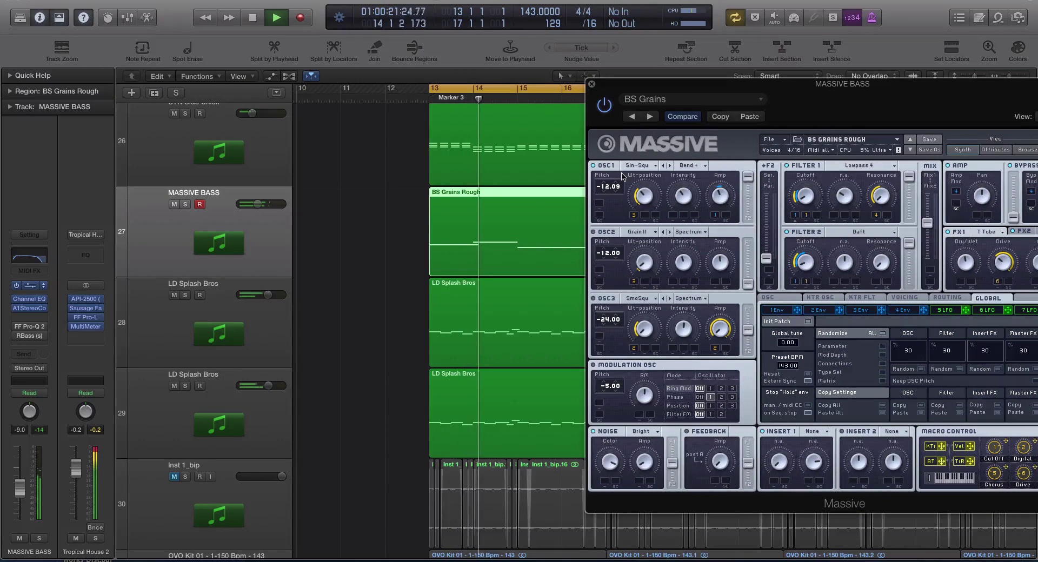
Set OSC1's pitch to -24.09 and play the loop with all tracks audible.
key(space)
drag(610, 186, 606, 202)
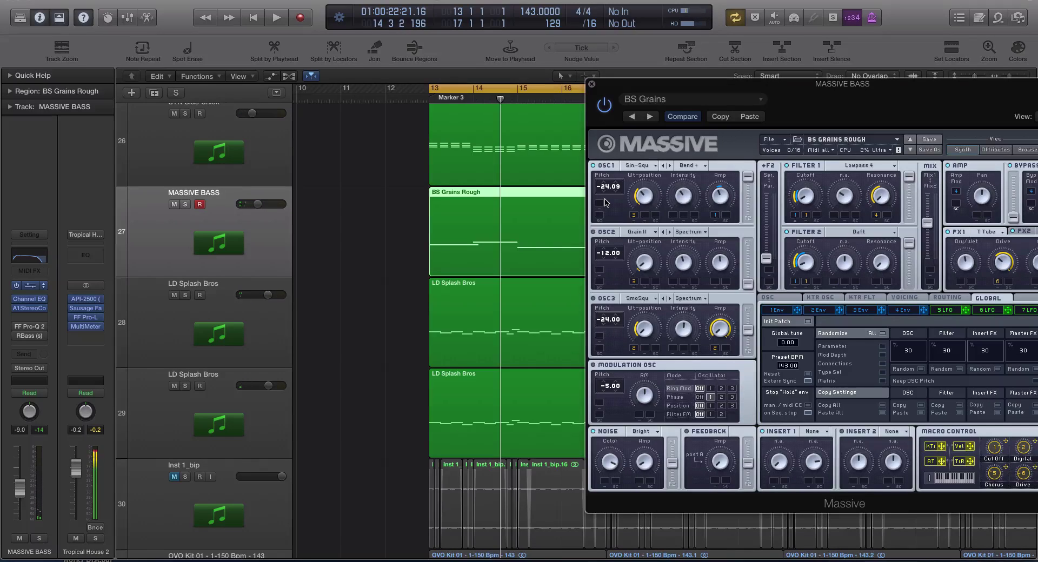
key(space)
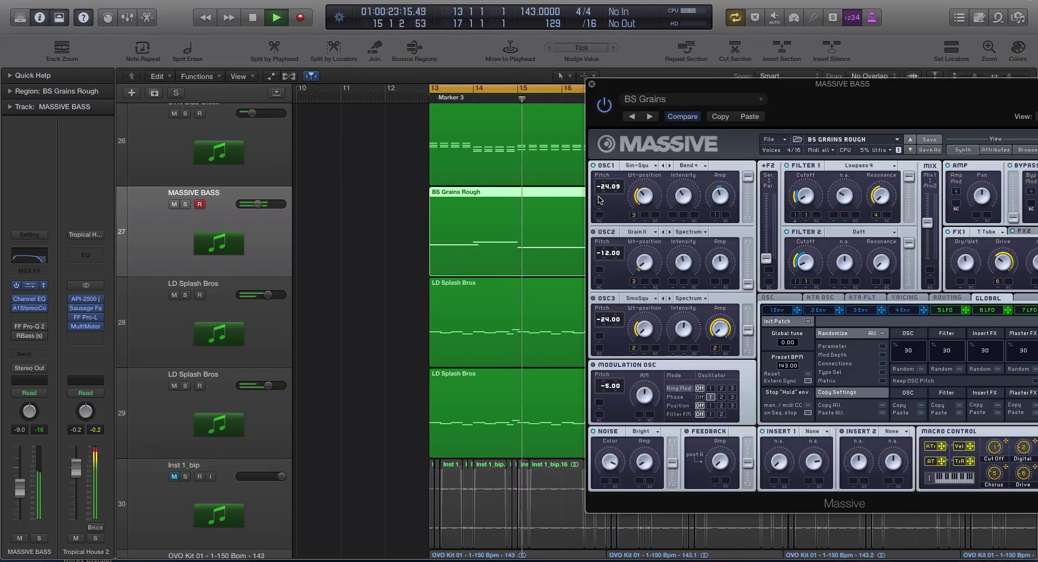
key(space)
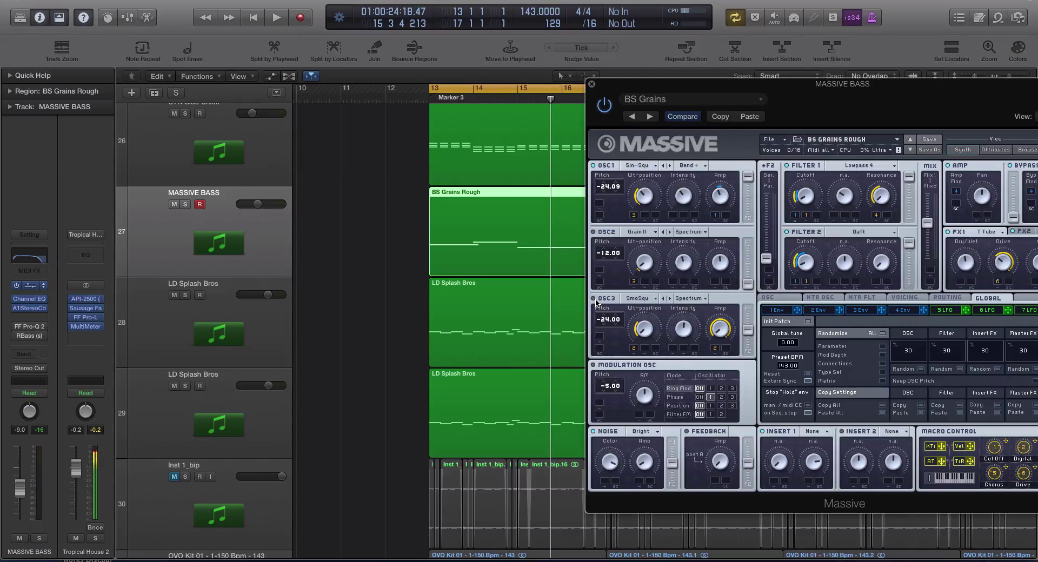
Solo the BS Grains Rough region, listen to the bass alone, and turn solo off.
click(432, 213)
key(ctrl+s)
key(shift+space)
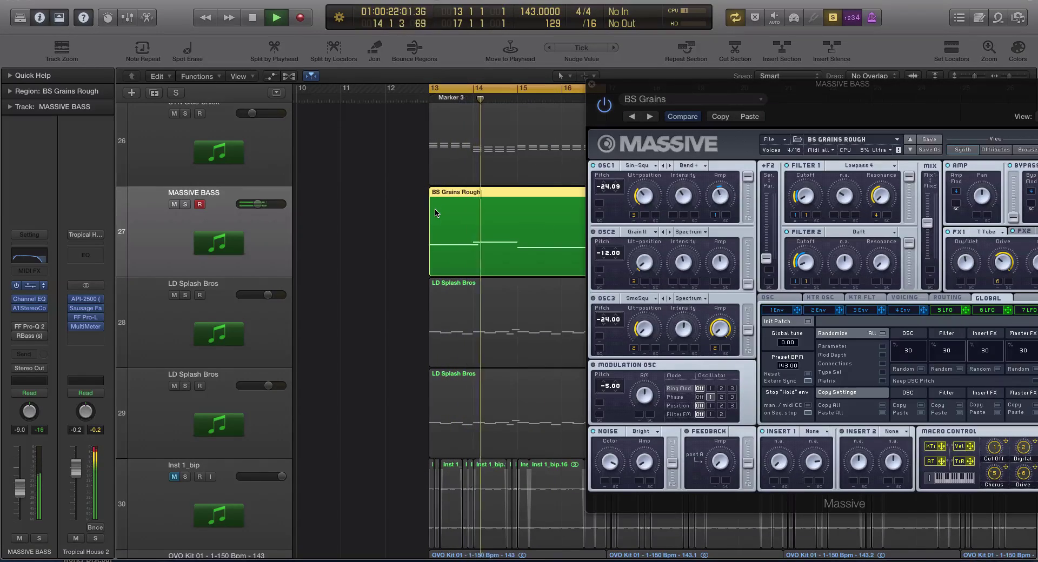
key(space)
key(ctrl+s)
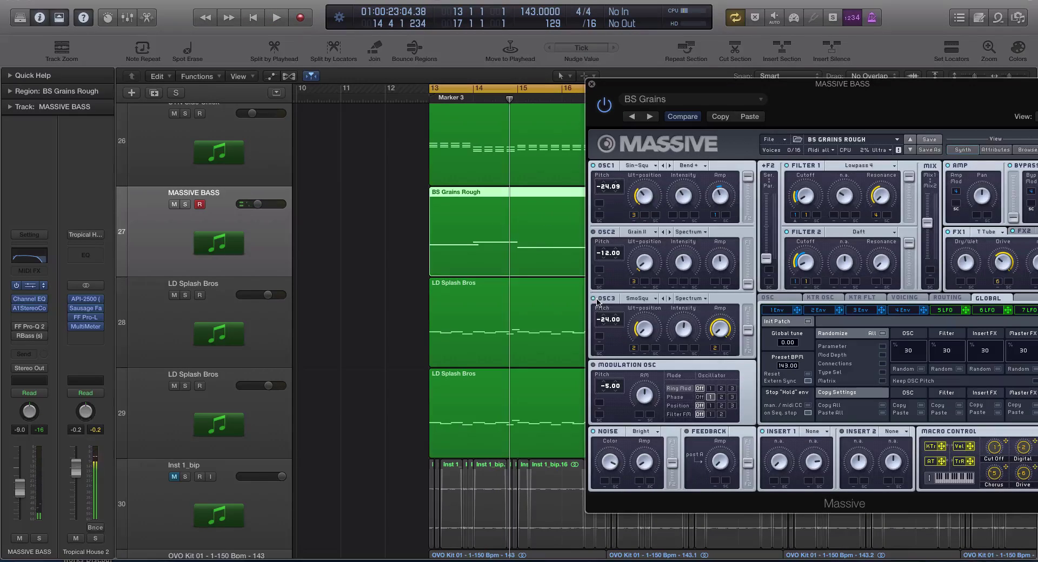
Switch OSC3's wavetable to Sin-Squ, adjust its position and amp, audition the soloed bass, and close the synth.
click(627, 299)
click(698, 301)
key(ctrl+s)
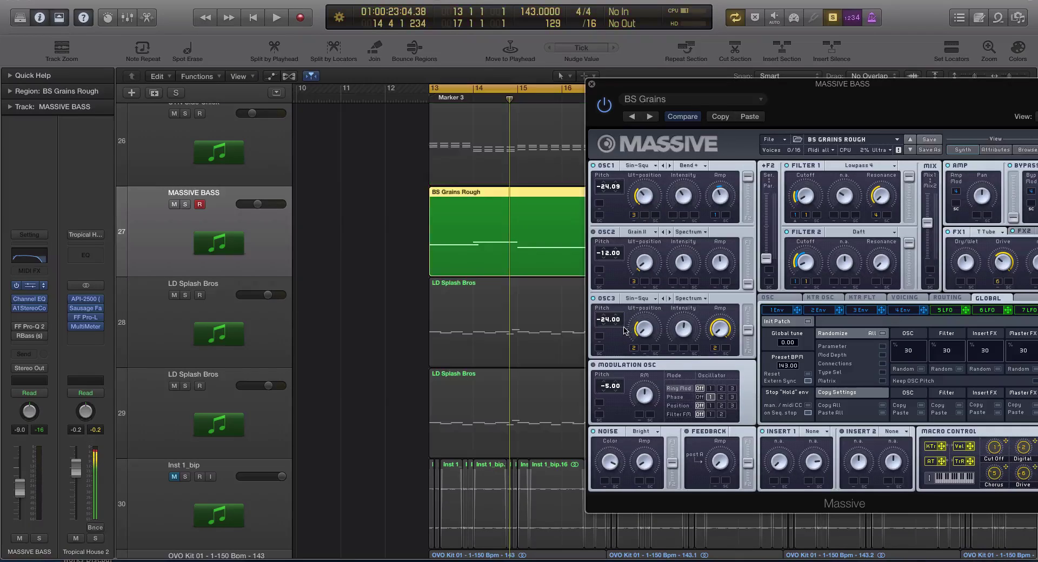
key(space)
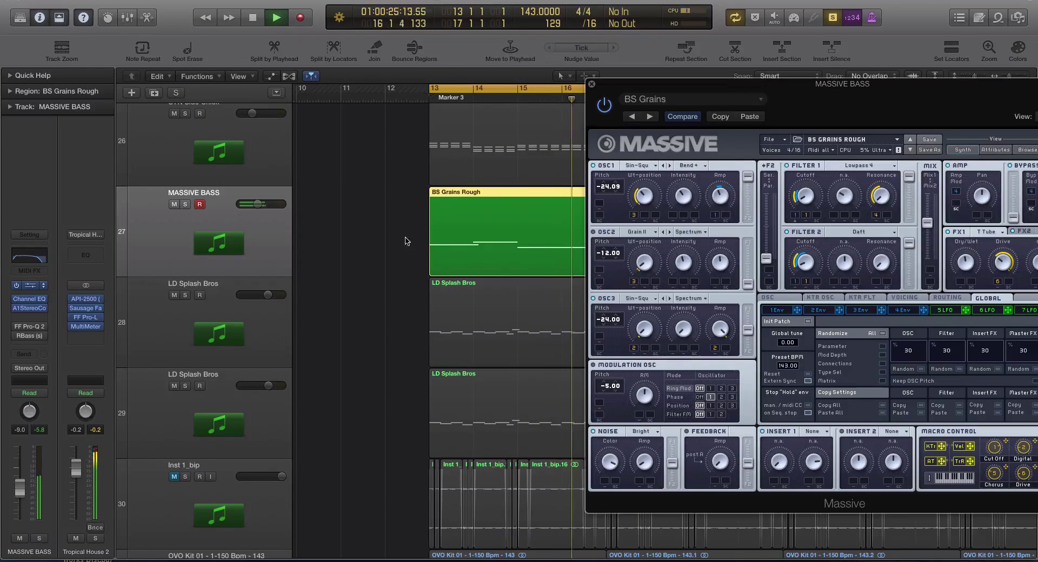
key(space)
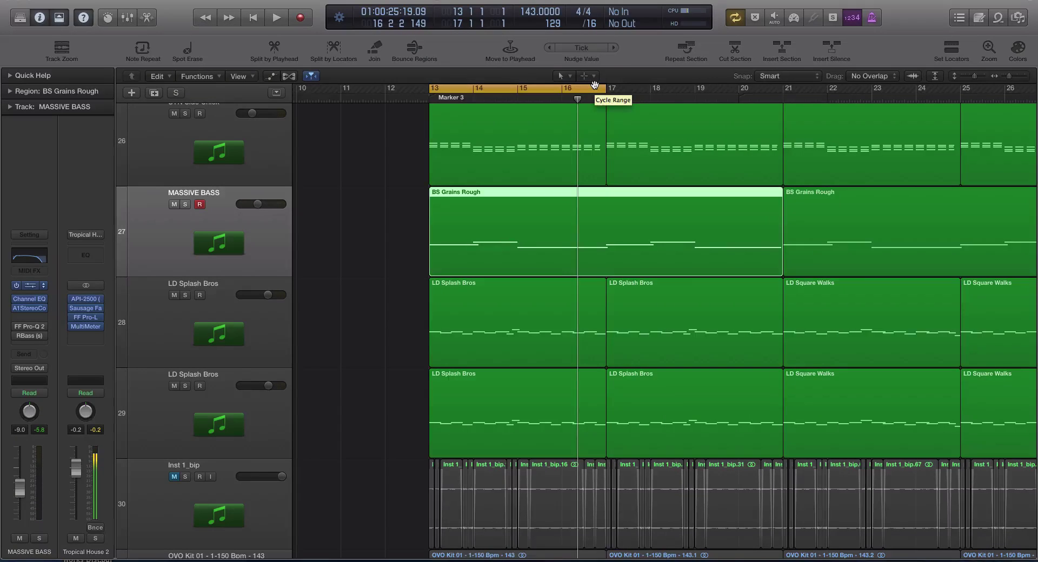
Play the cycled section from bar 13 with all tracks audible and the arrangement view refitted.
key(F12)
key(F12)
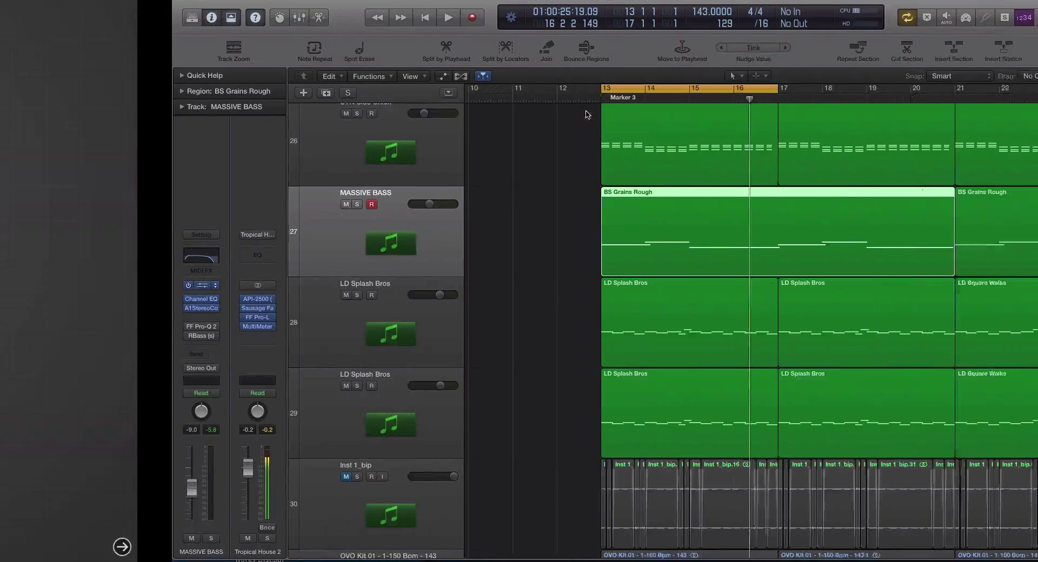
key(space)
key(z)
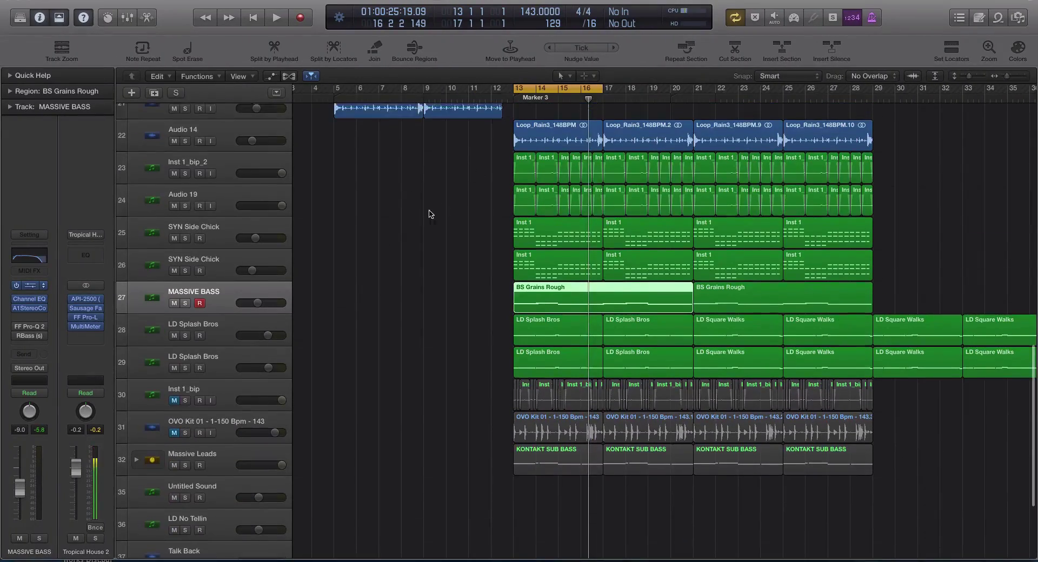
key(z)
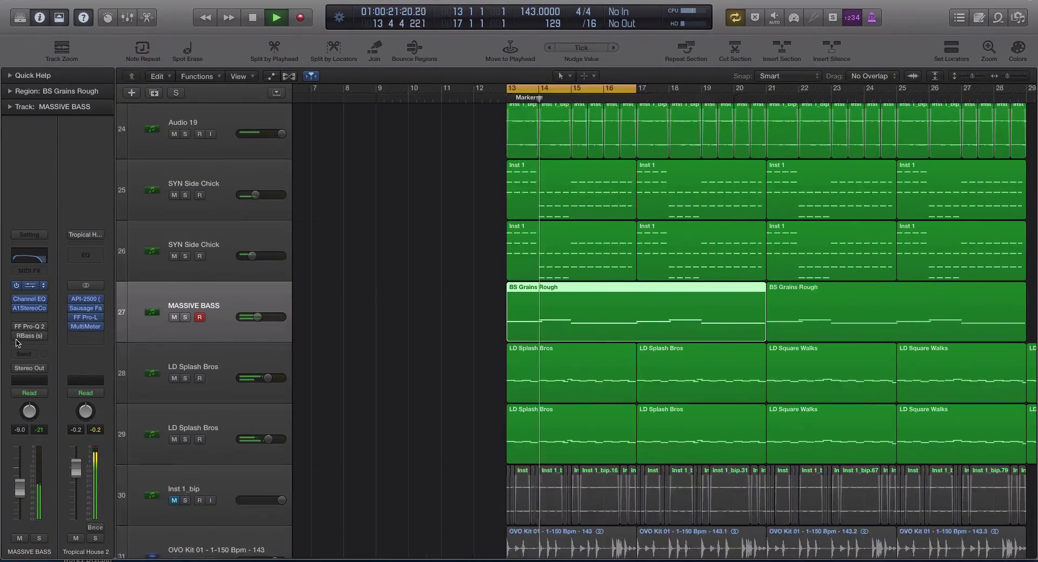
Open RBass on the MASSIVE BASS track and compare its enabled and bypassed sound during playback.
click(30, 336)
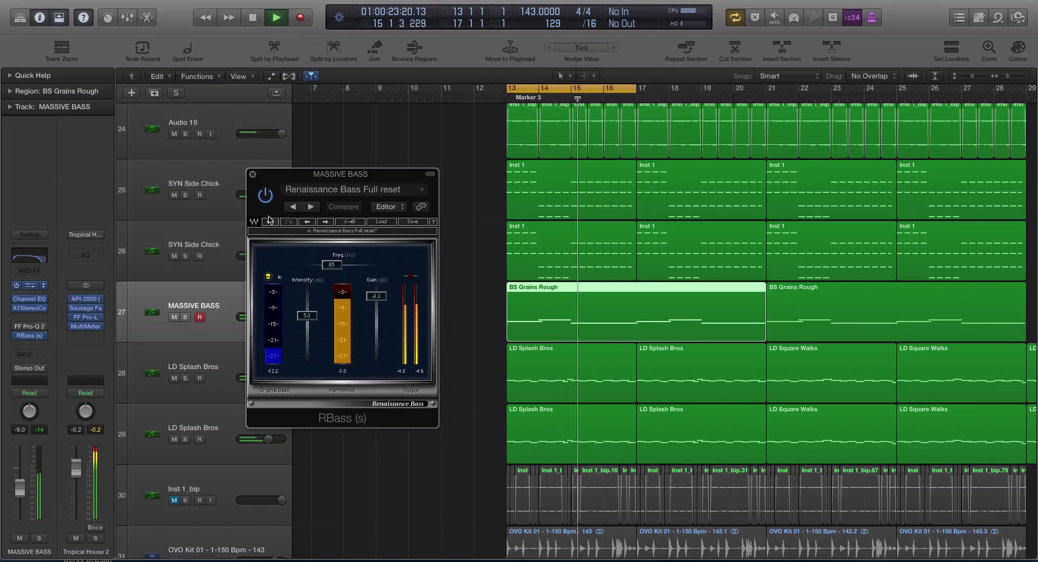
click(265, 197)
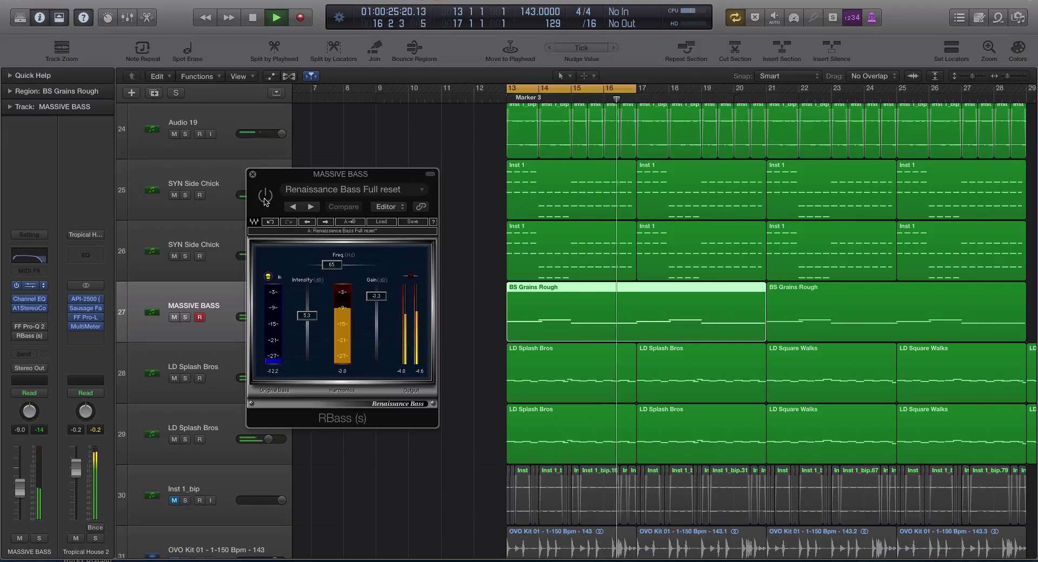
key(space)
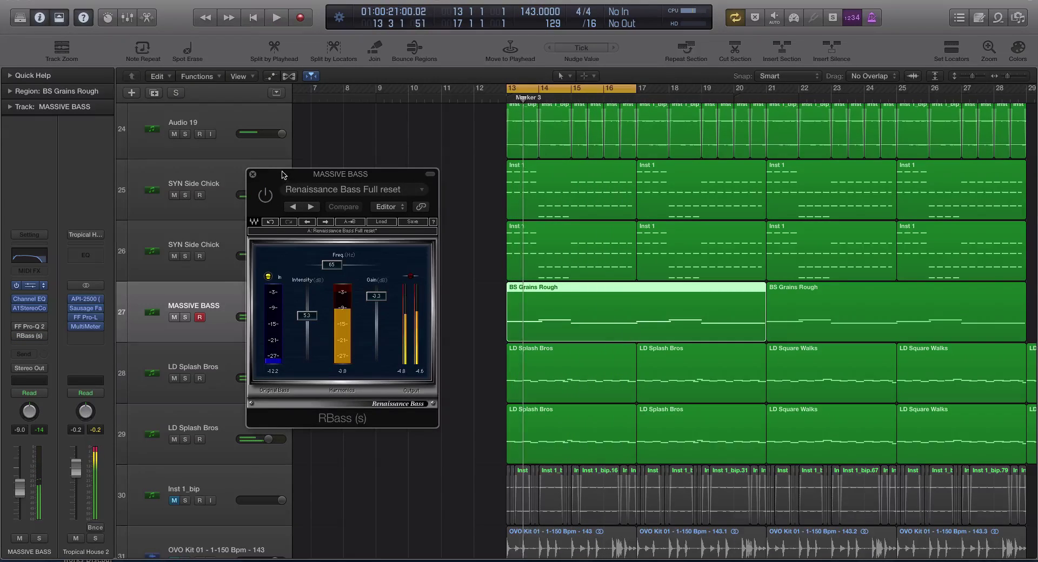
drag(283, 174, 350, 169)
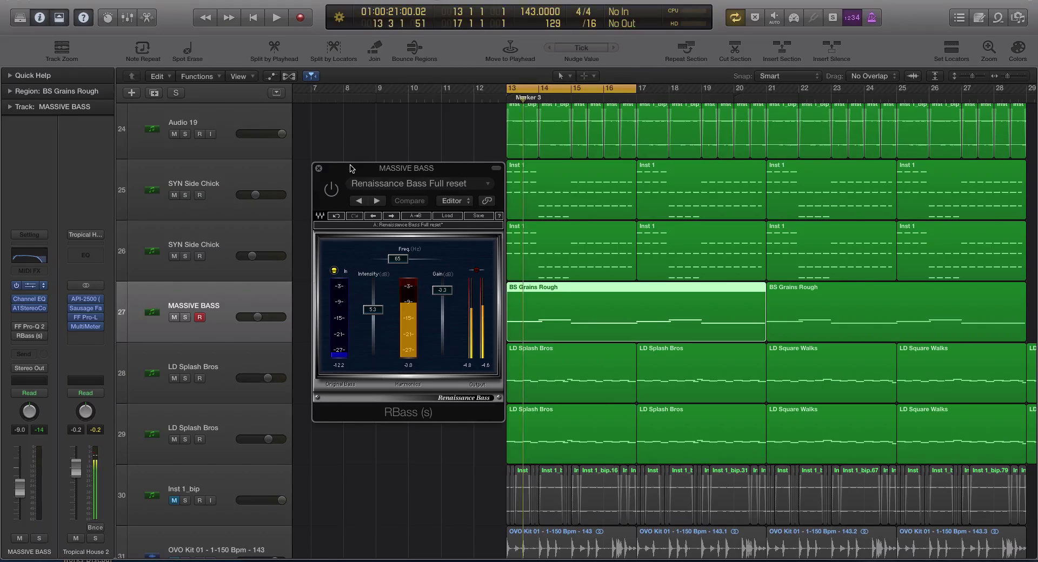
Solo the bass region, enable RBass, load its PA Default factory preset, and start playback.
key(ctrl+s)
click(367, 183)
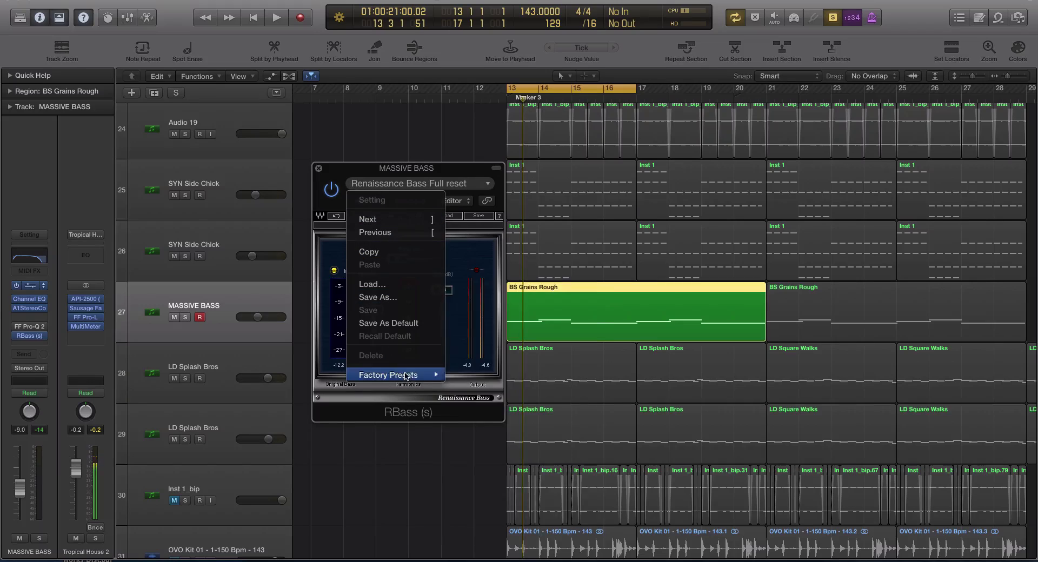
mouse_move(406, 376)
click(454, 300)
key(space)
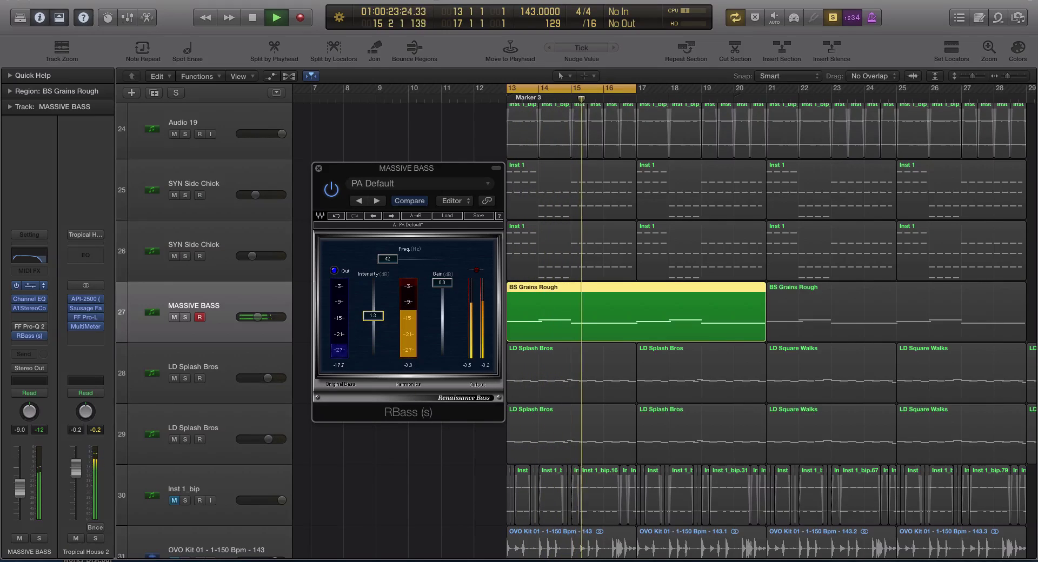
Raise the RBass intensity to about 5.8 dB while listening to the soloed bass.
drag(373, 315, 380, 310)
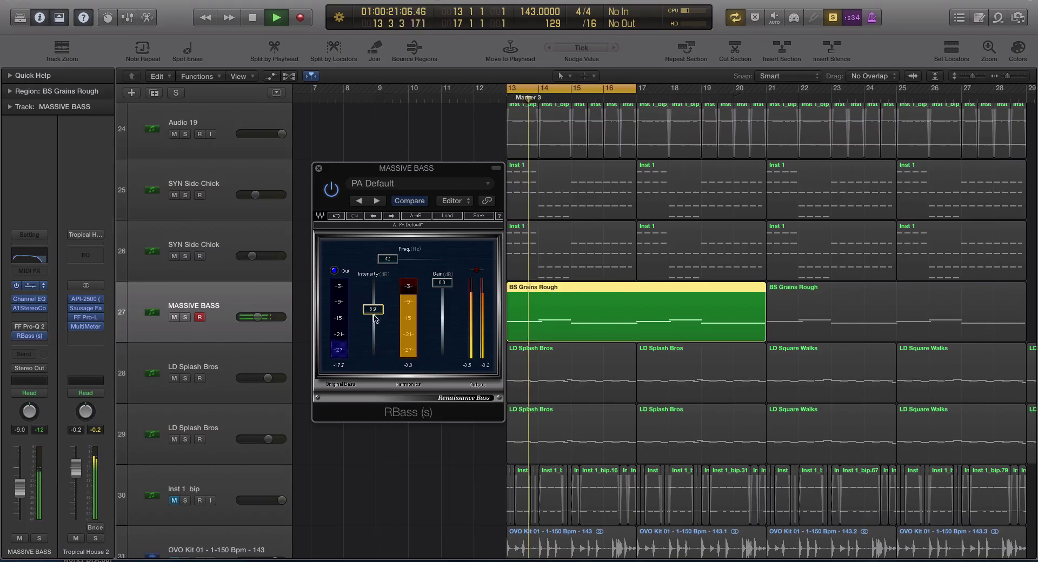
drag(374, 318, 372, 323)
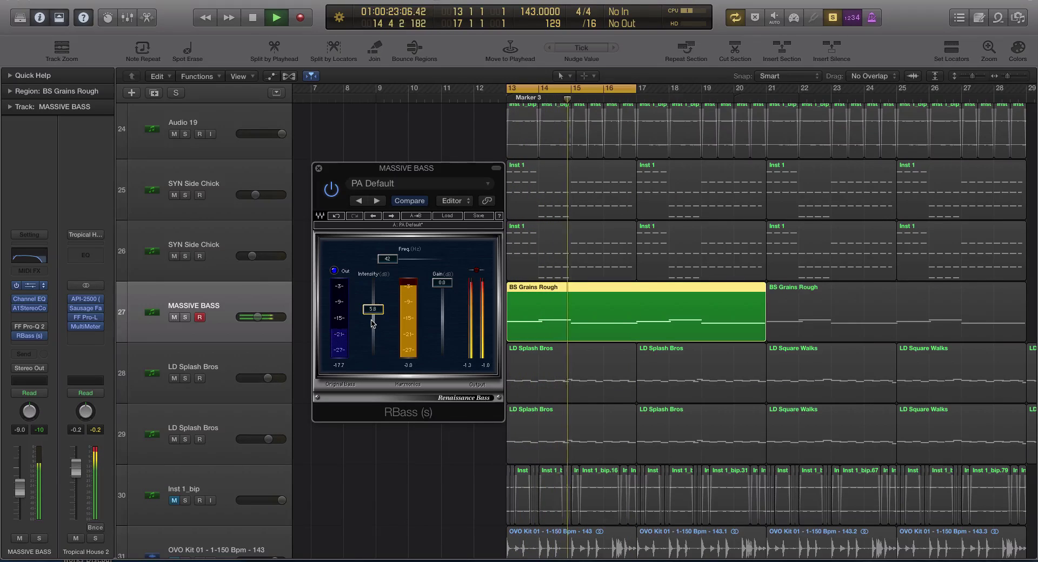
key(space)
Audition the RBass intensity at -24.0 dB and about -8.7 dB, finishing at -24.0 dB.
drag(372, 309, 373, 352)
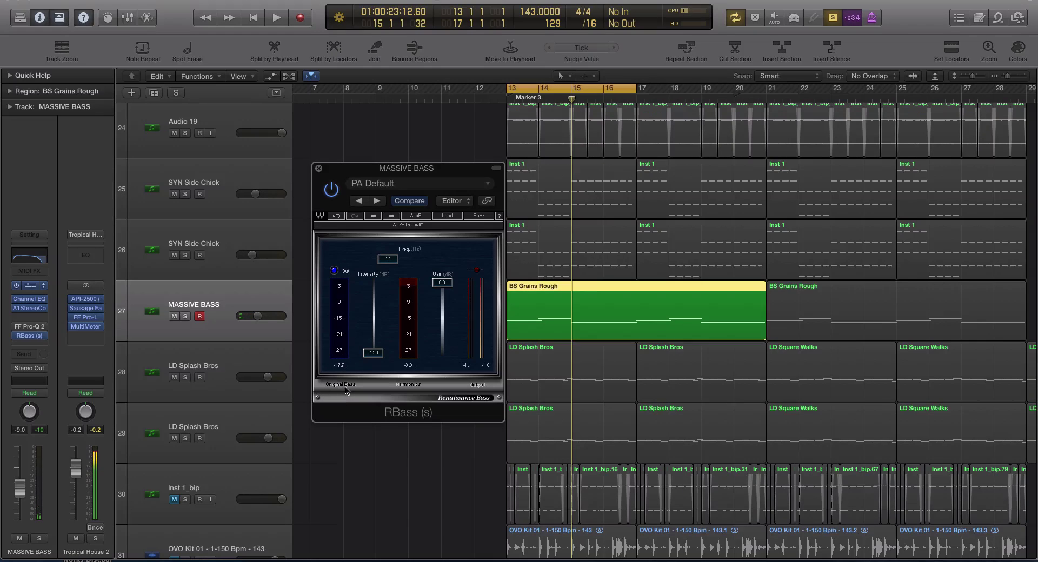
key(space)
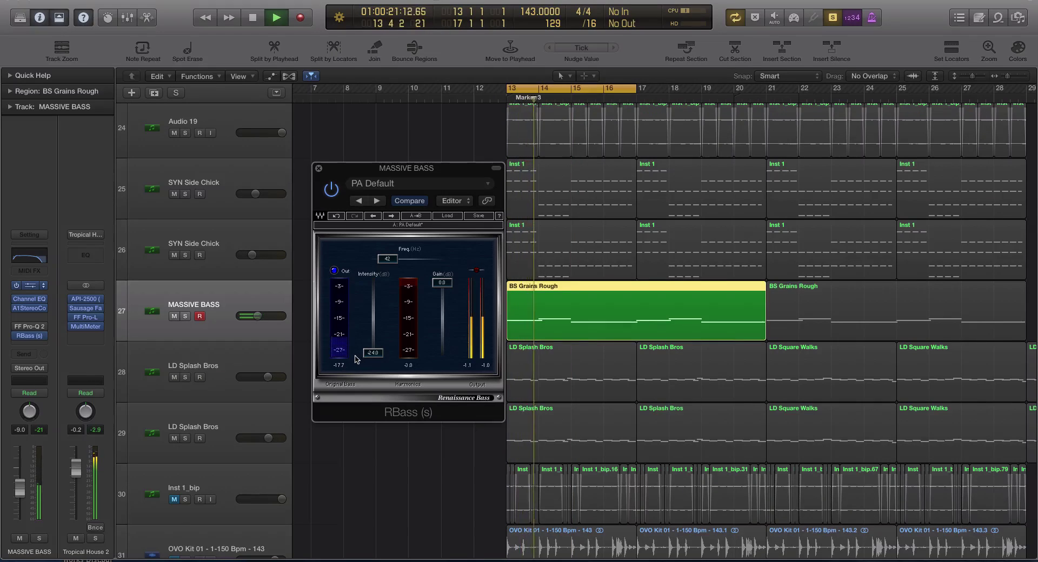
drag(373, 352, 373, 330)
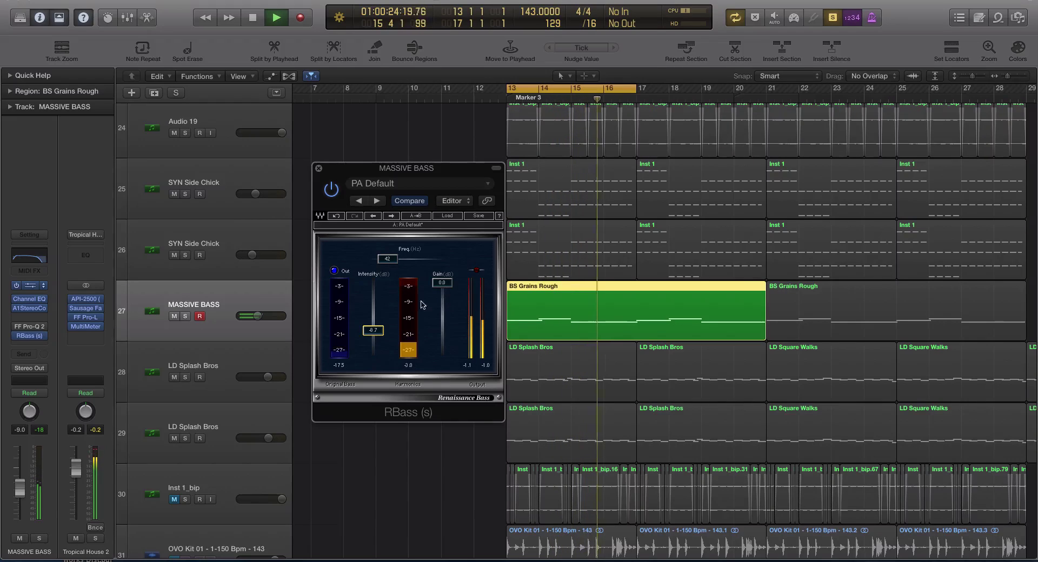
key(space)
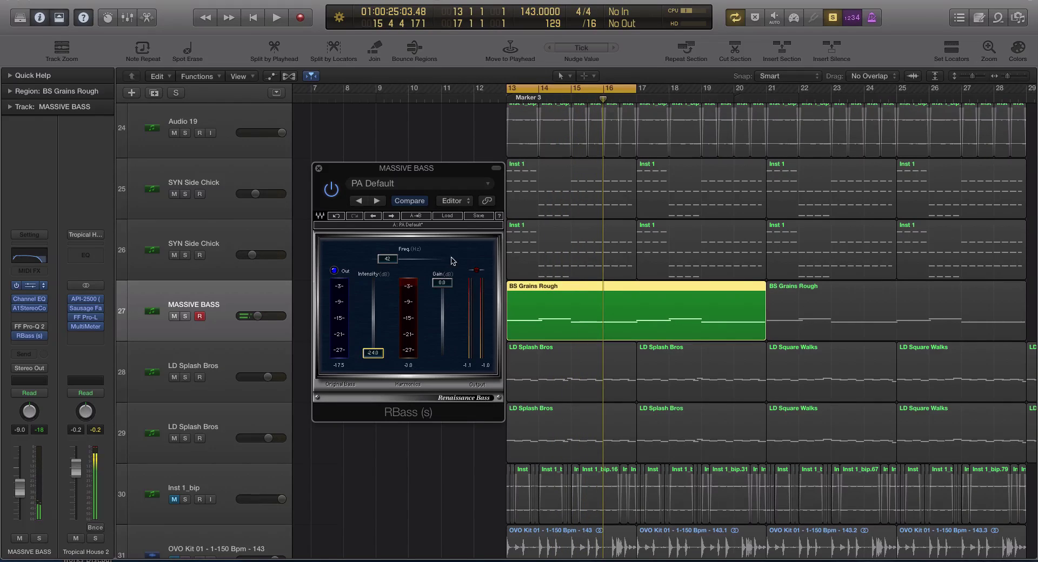
Listen to the bass at minimum RBass intensity and raise the intensity to about -6.5 dB during playback.
key(space)
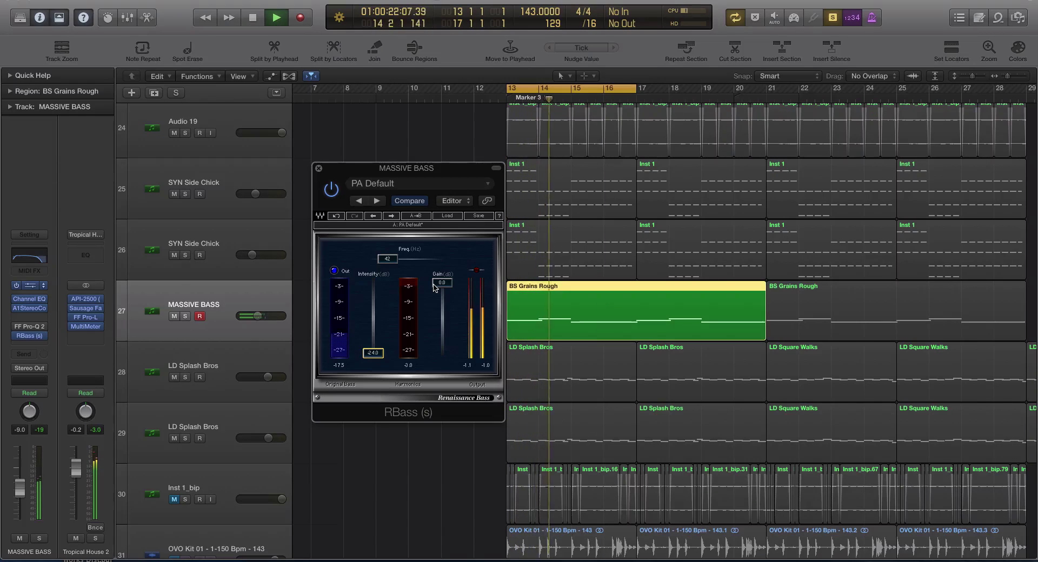
key(space)
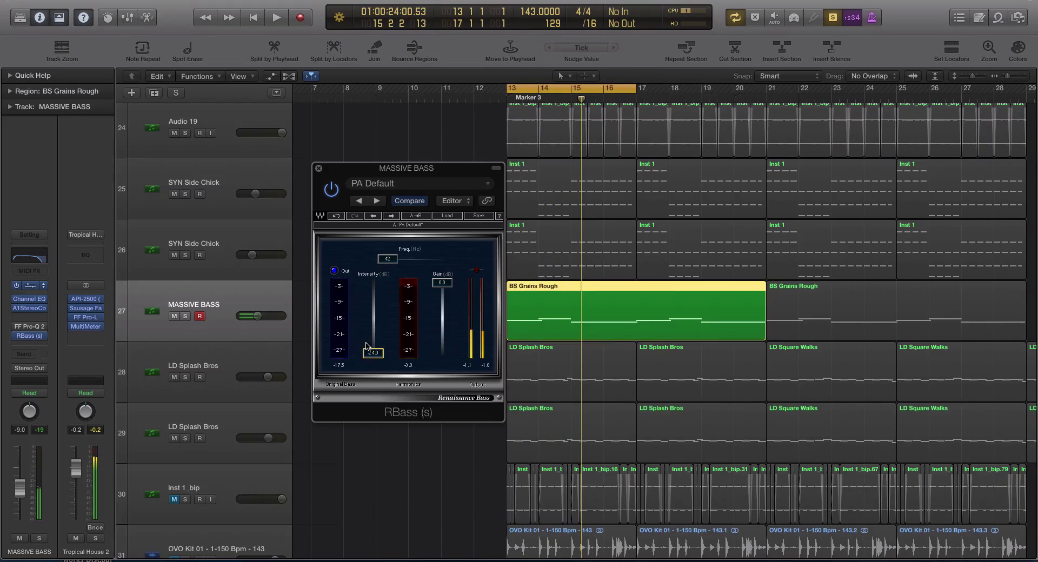
key(space)
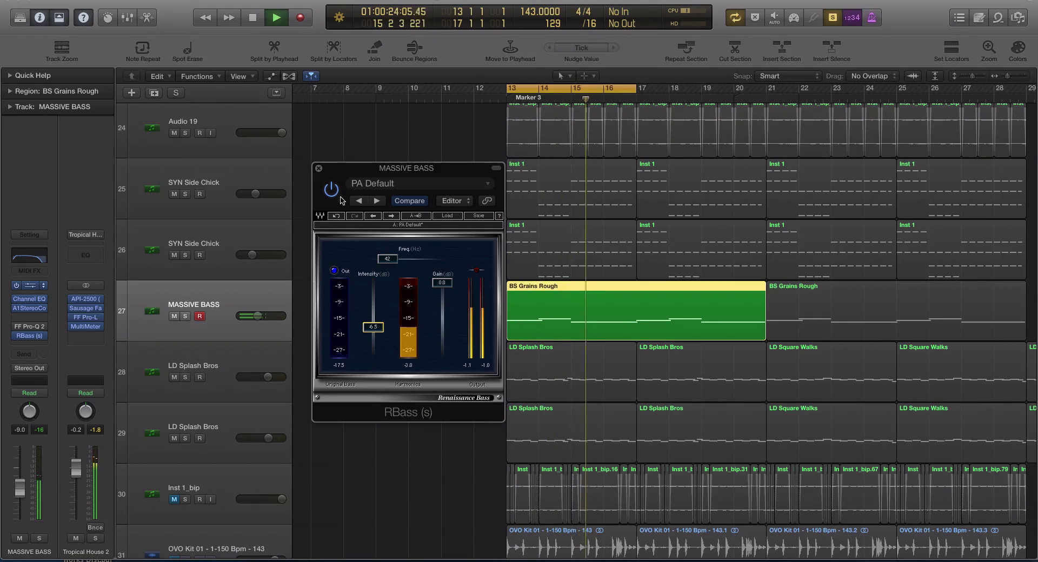
Compare the soloed bass at RBass intensities of about 4.1 dB, -24.0 dB and 6.2 dB, starting and stopping playback.
key(space)
key(space)
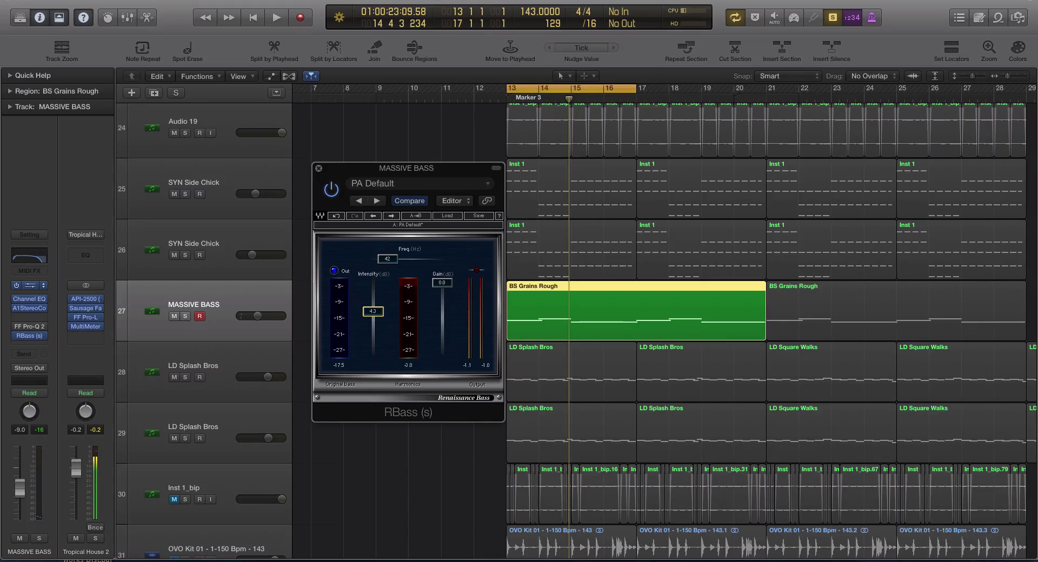
key(space)
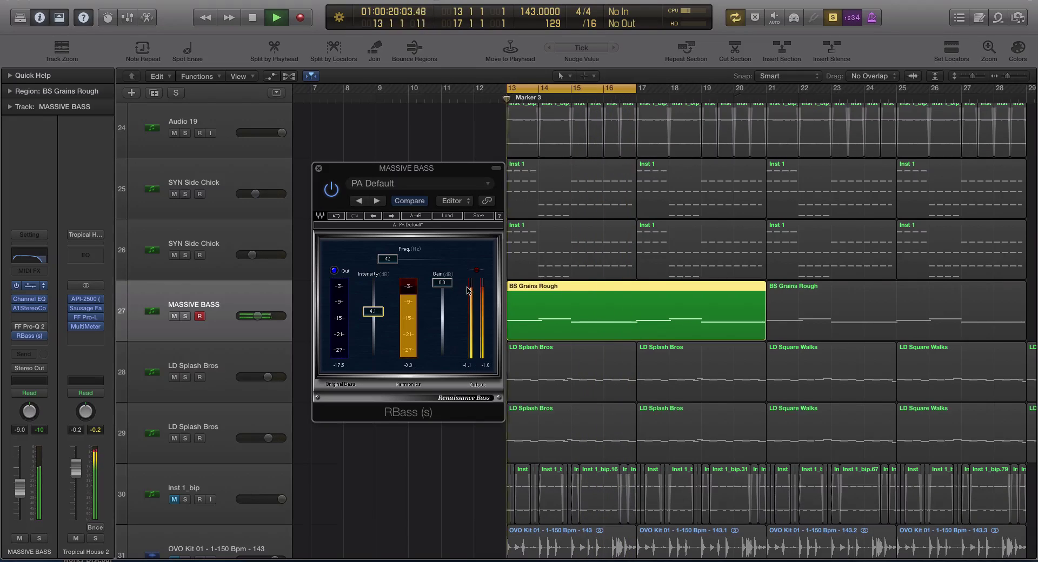
key(space)
key(space)
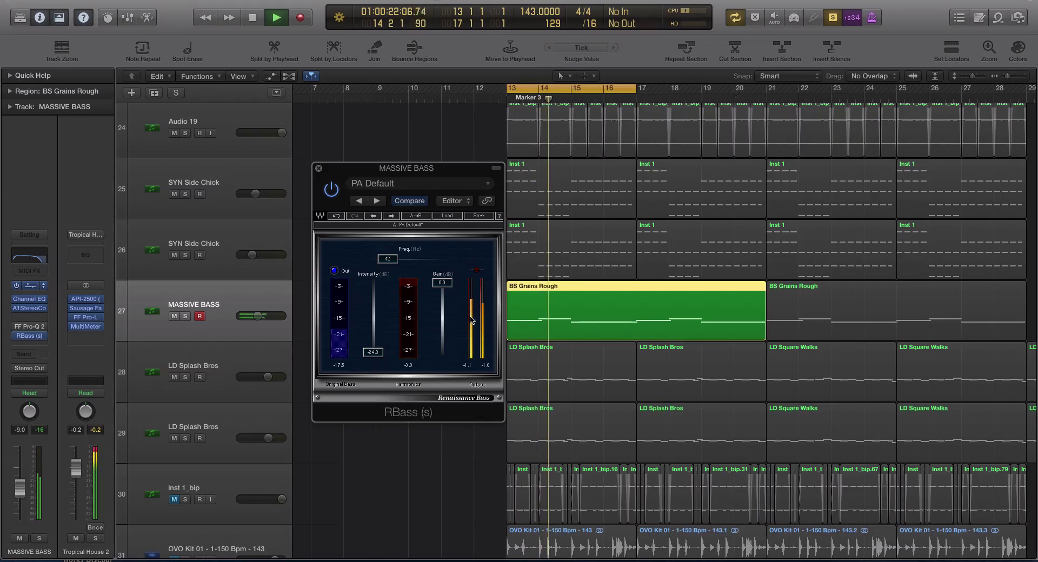
key(space)
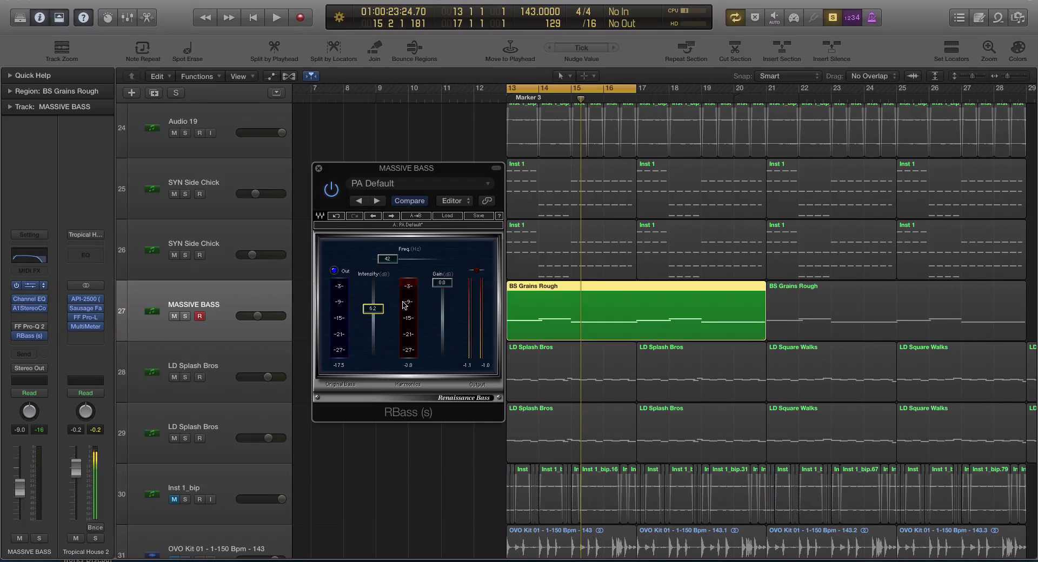
During playback, try an RBass gain of about -4.9 dB, an intensity of about 23.3 dB and a frequency of 37 Hz.
key(space)
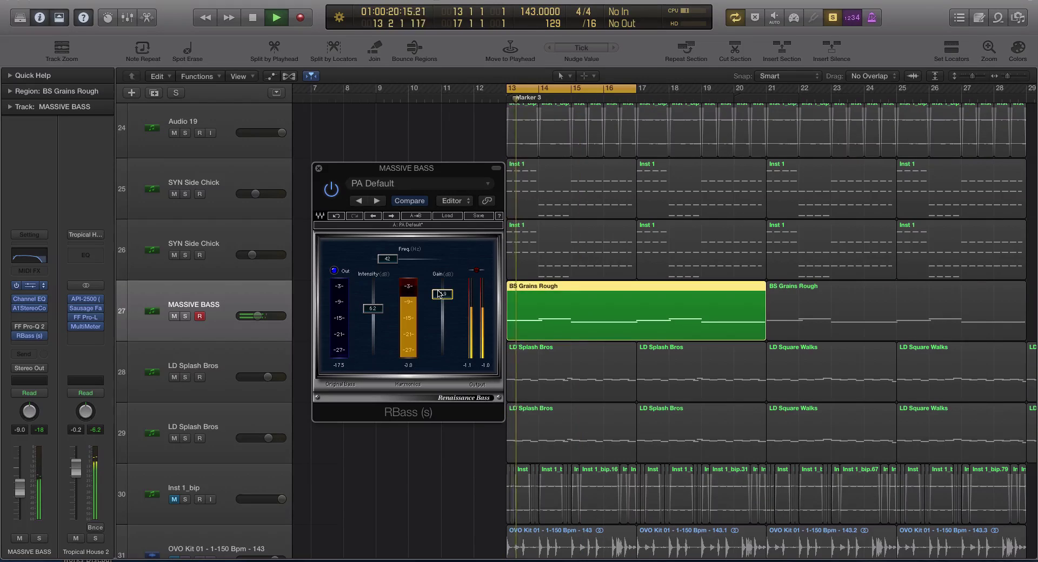
drag(373, 310, 373, 283)
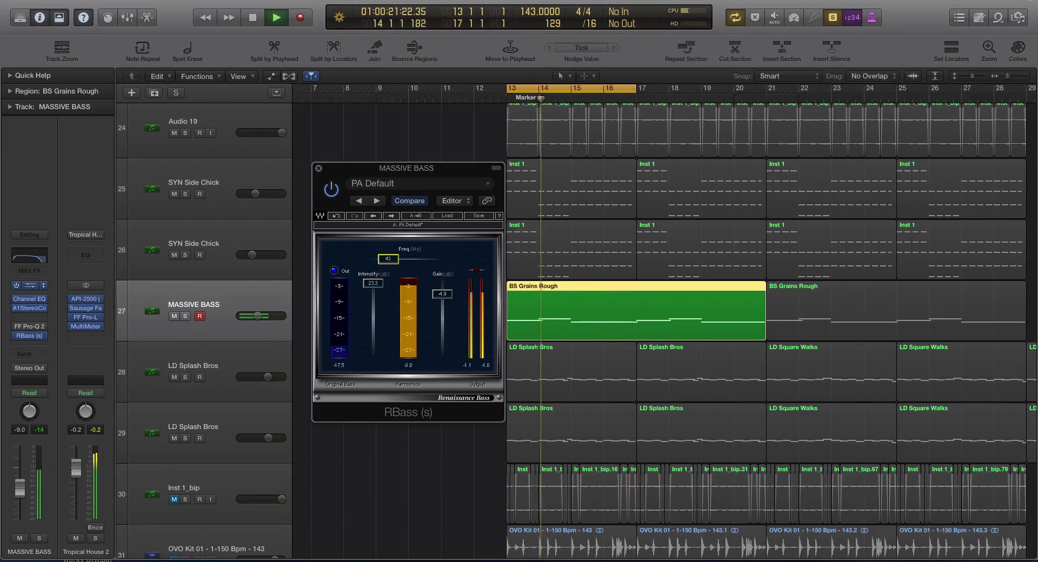
mouse_move(388, 271)
mouse_down()
mouse_move(425, 276)
mouse_move(384, 276)
mouse_up()
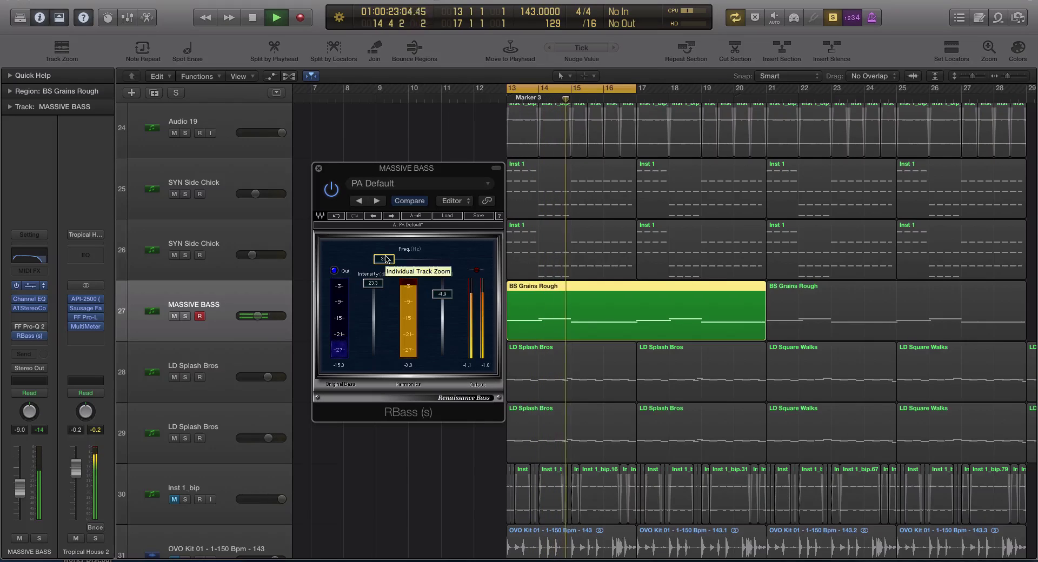
key(space)
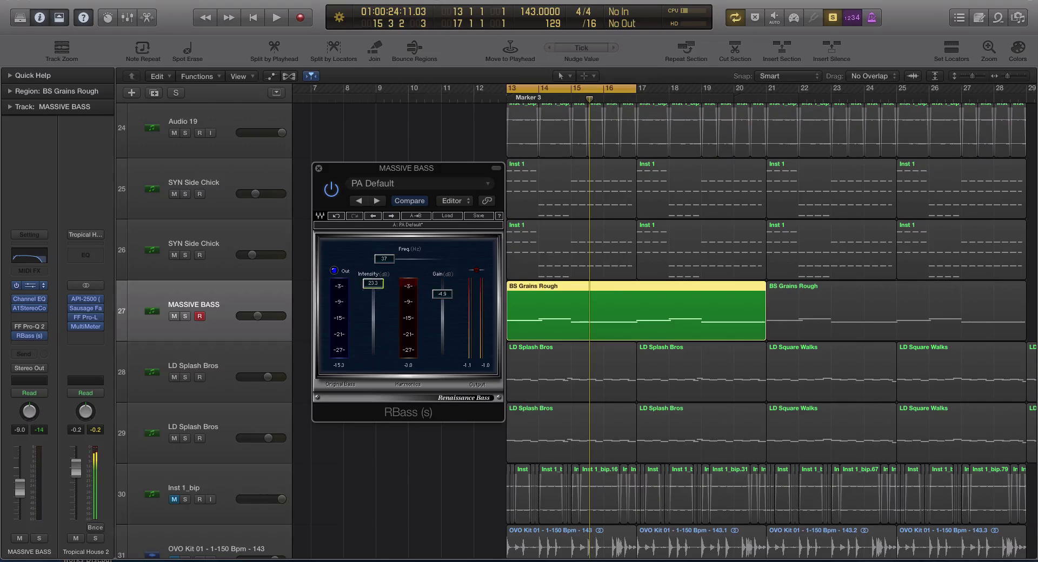
Dismiss the RBass preset choices, lower the intensity to -24.0 dB and close the plug-in window.
click(375, 183)
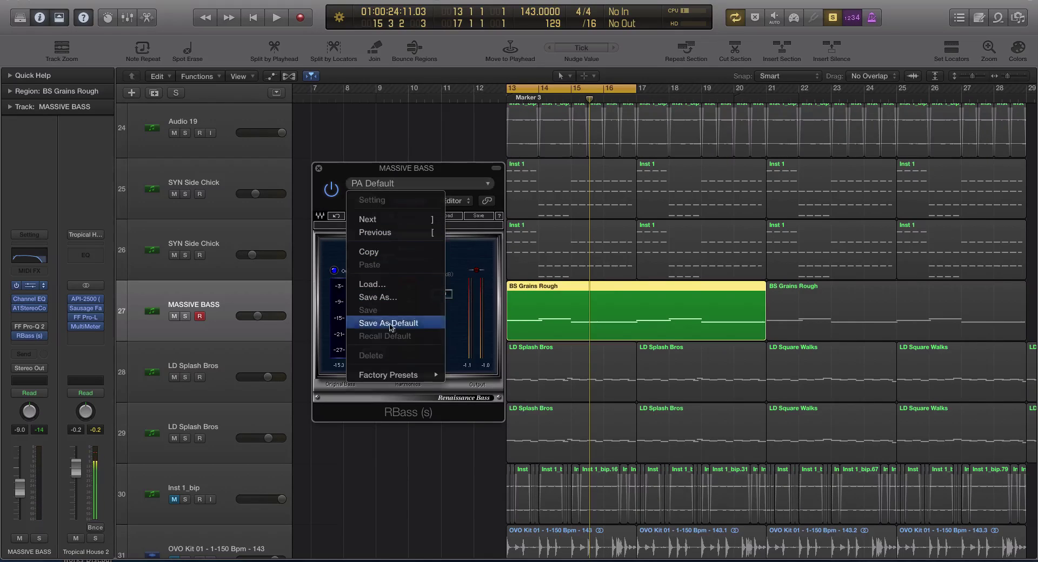
mouse_move(424, 376)
click(503, 303)
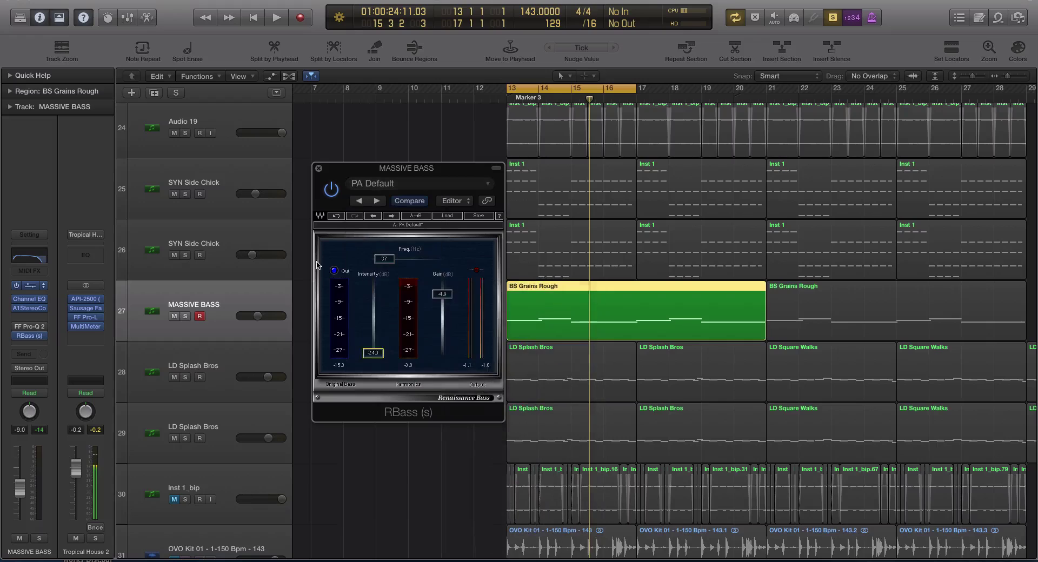
click(318, 168)
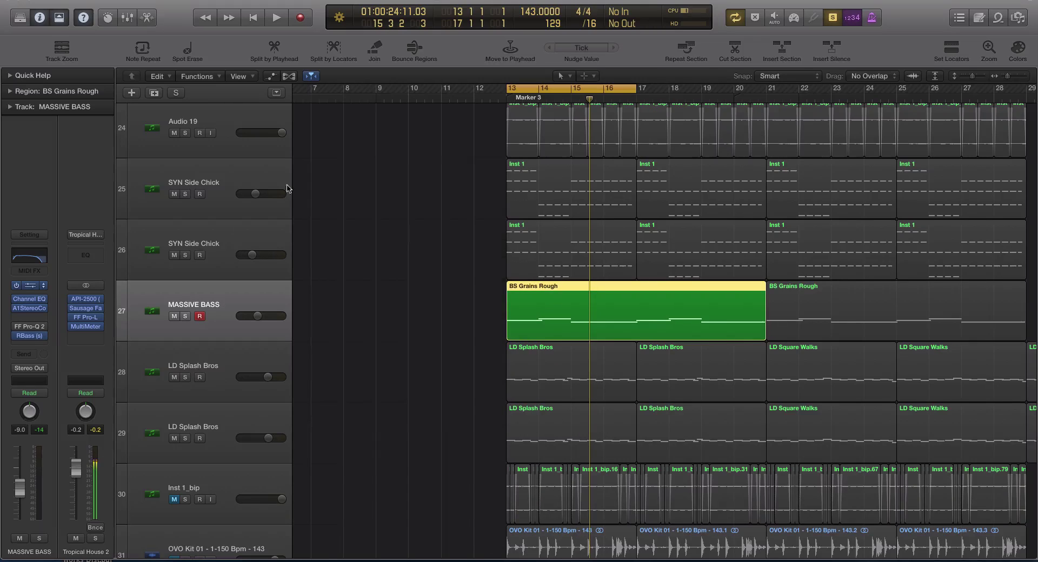
Open FF Pro-Q 2 on the MASSIVE BASS track and reset it with the Default Setting preset.
click(30, 327)
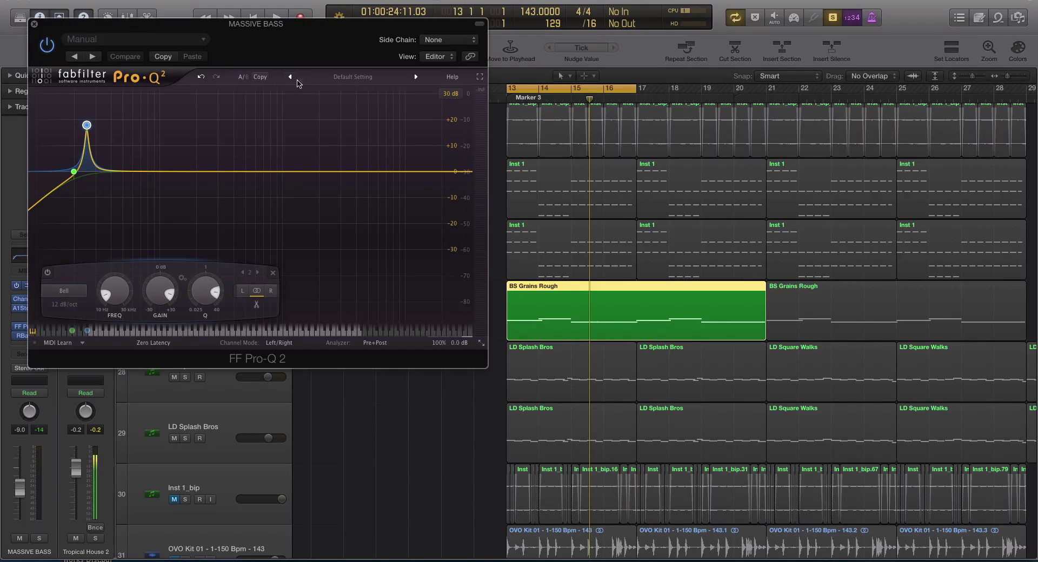
click(335, 80)
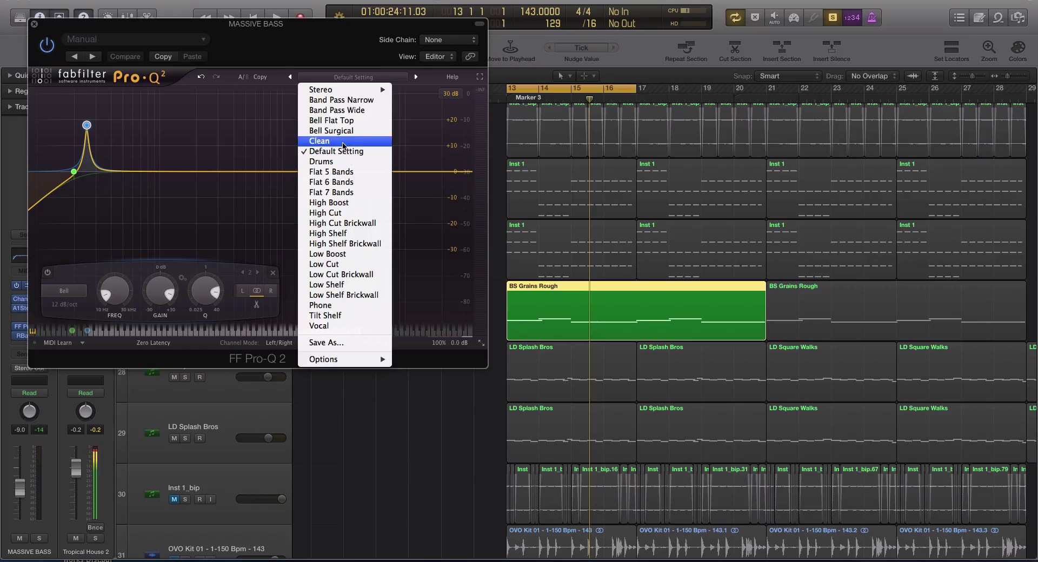
click(346, 154)
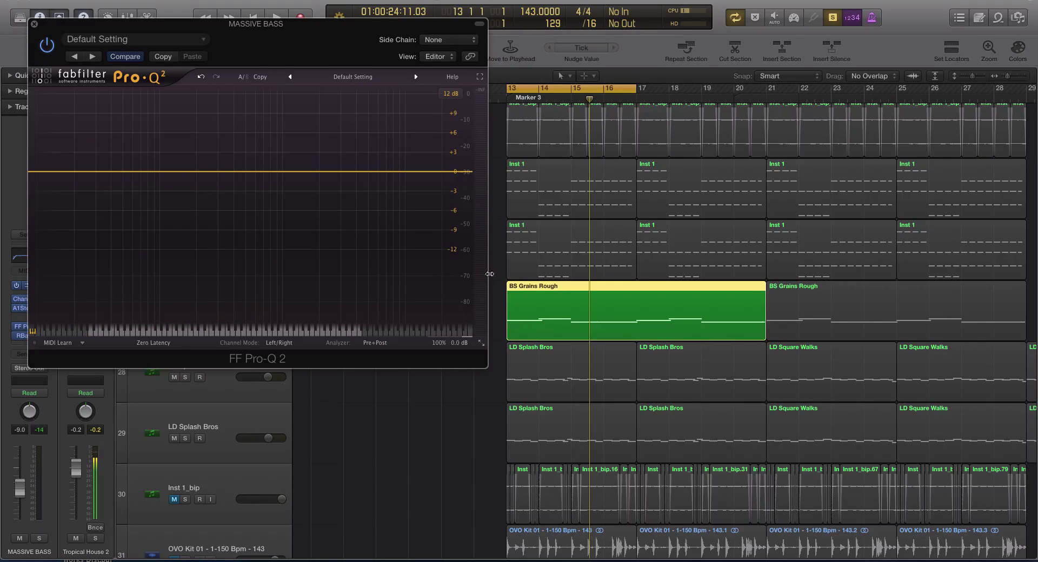
Open the first BS Grains Rough region in the Piano Roll and play its G#1 note at bar 15 to examine the EQ spectrum.
click(501, 330)
click(599, 301)
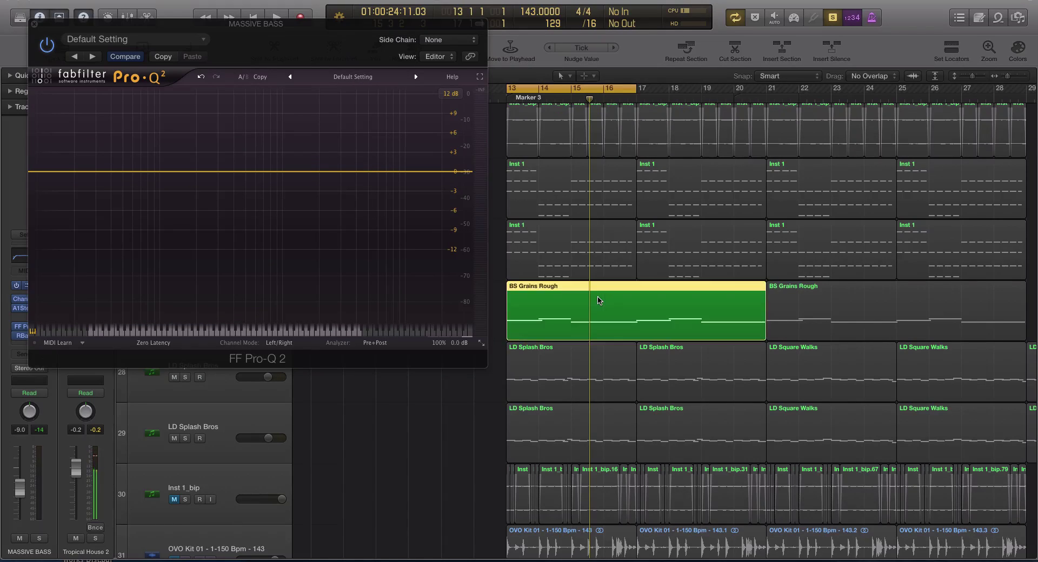
double_click(599, 300)
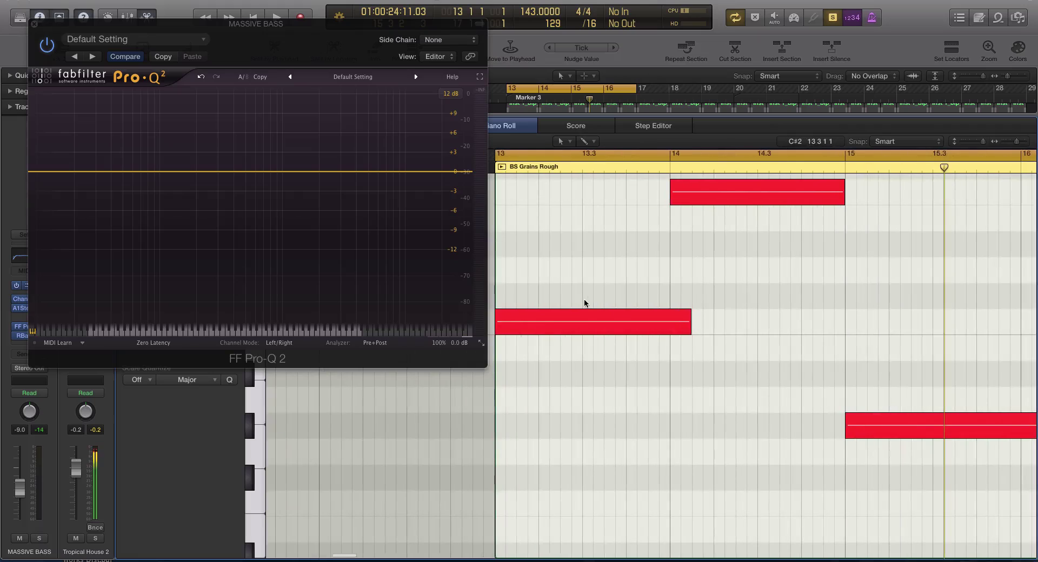
click(864, 420)
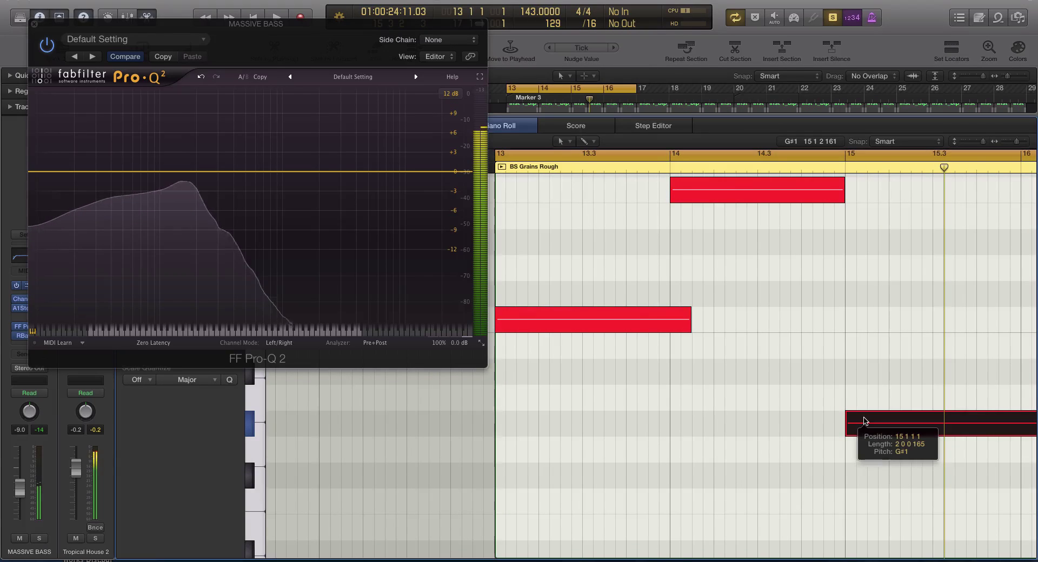
scroll(771, 386, down, 1)
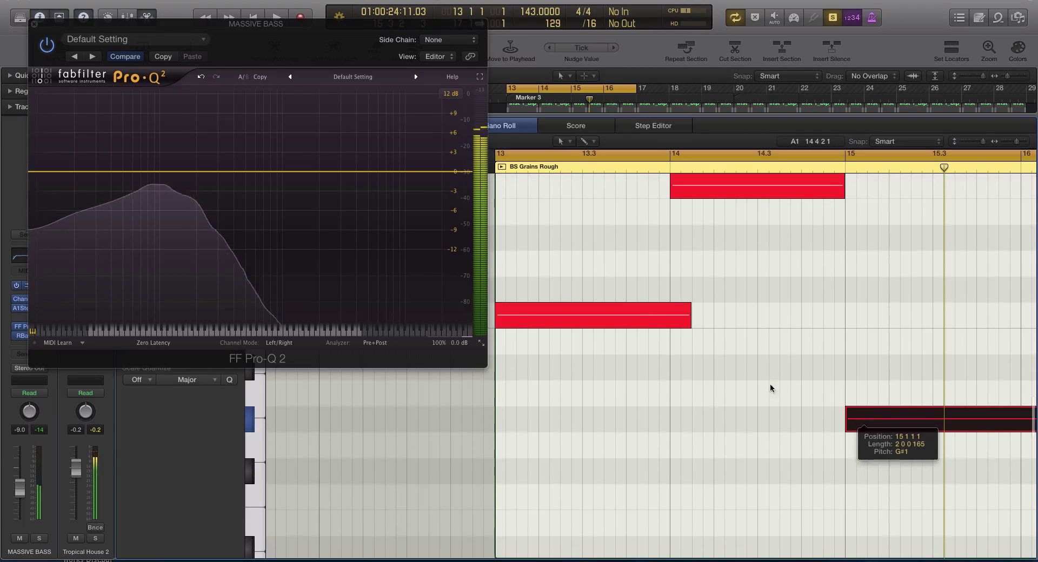
click(32, 333)
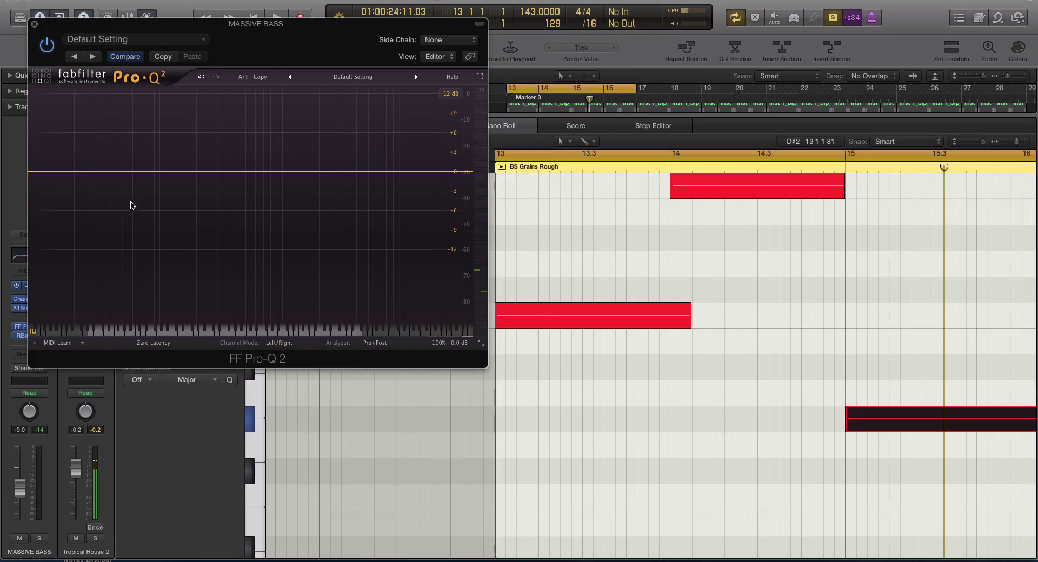
click(861, 422)
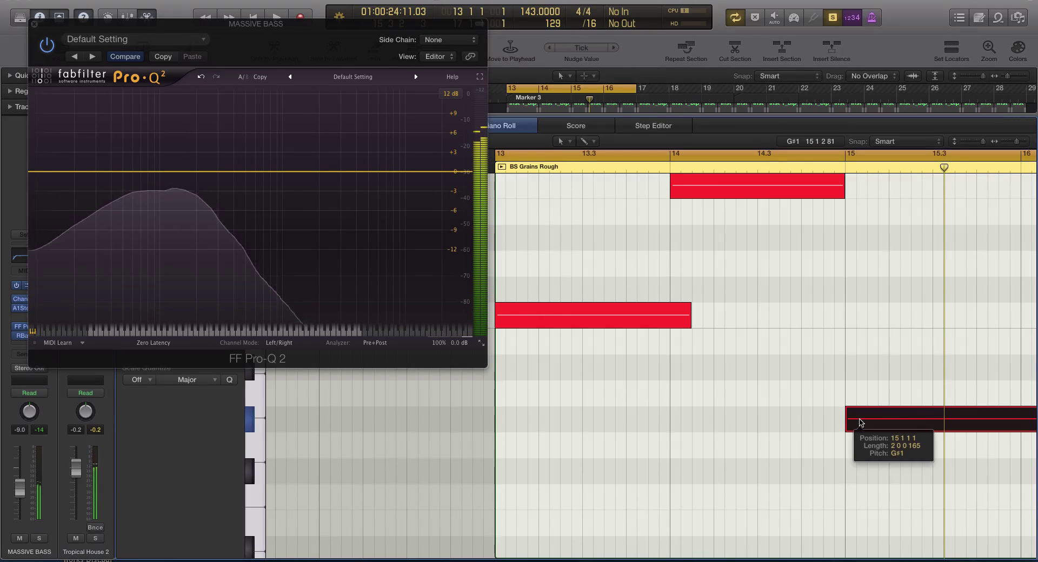
click(141, 185)
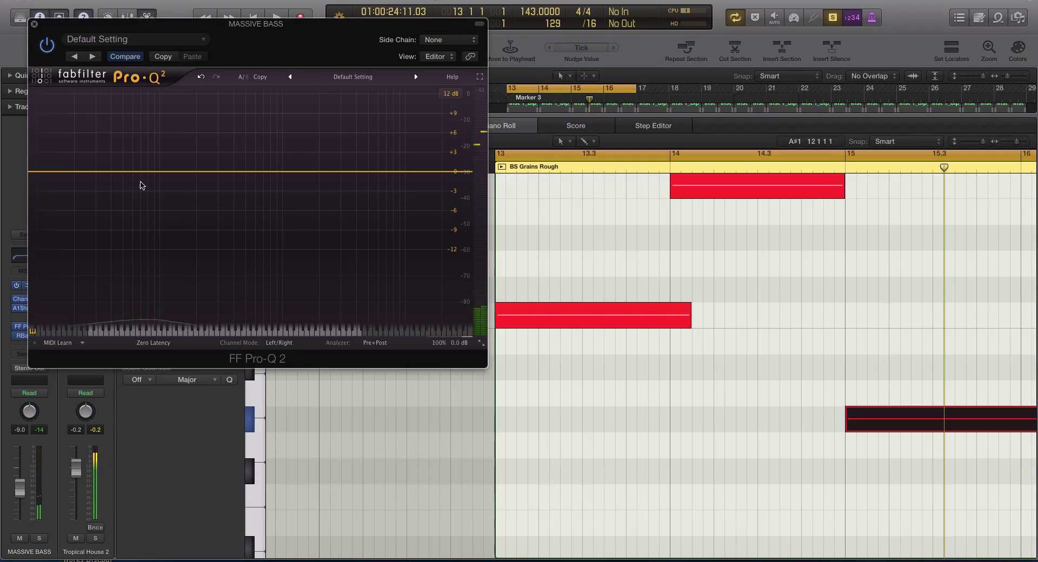
Add a bell band to the EQ and snap its frequency to G#1 at 51.913 Hz.
click(131, 172)
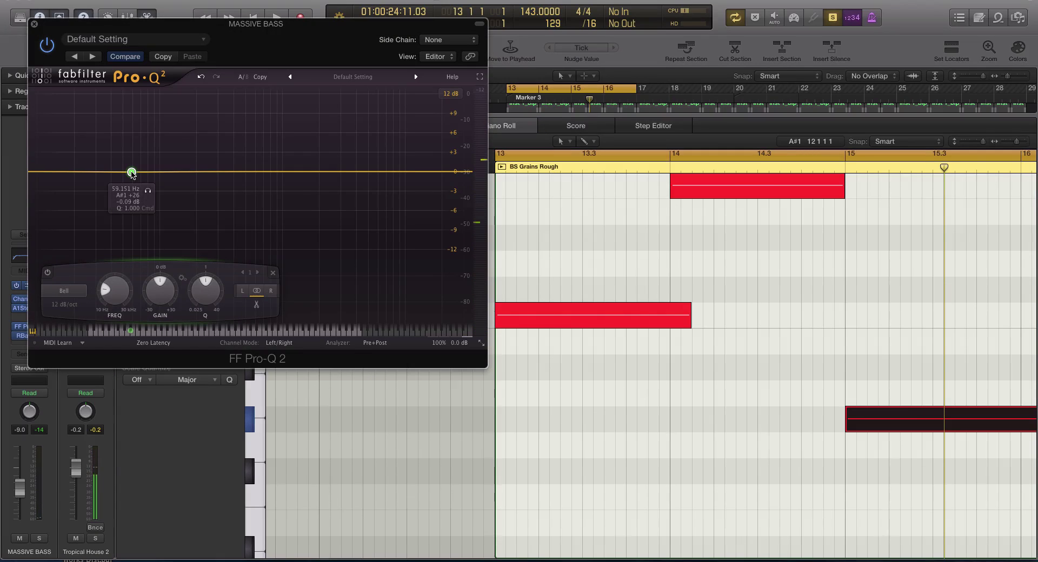
click(124, 330)
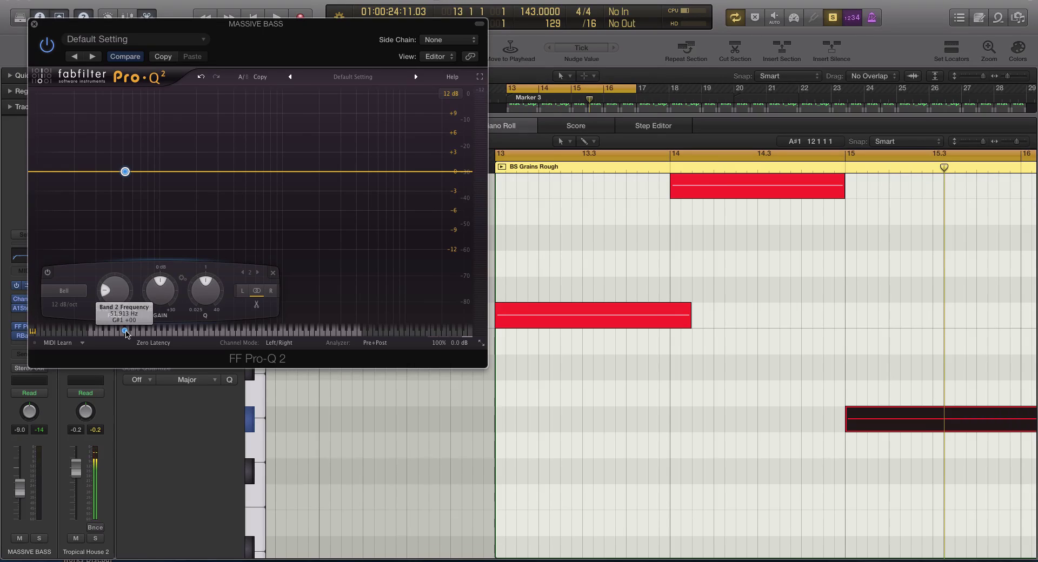
Set RBass to 50 Hz with about -18.0 dB intensity and 0.0 dB gain, audition the C2 note, and close the plug-in.
click(34, 24)
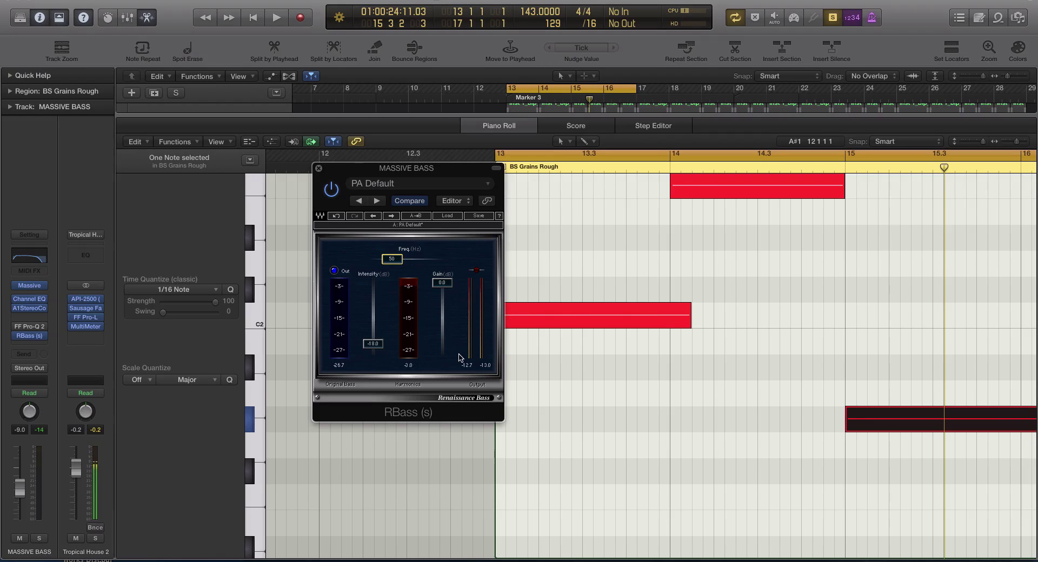
mouse_move(667, 324)
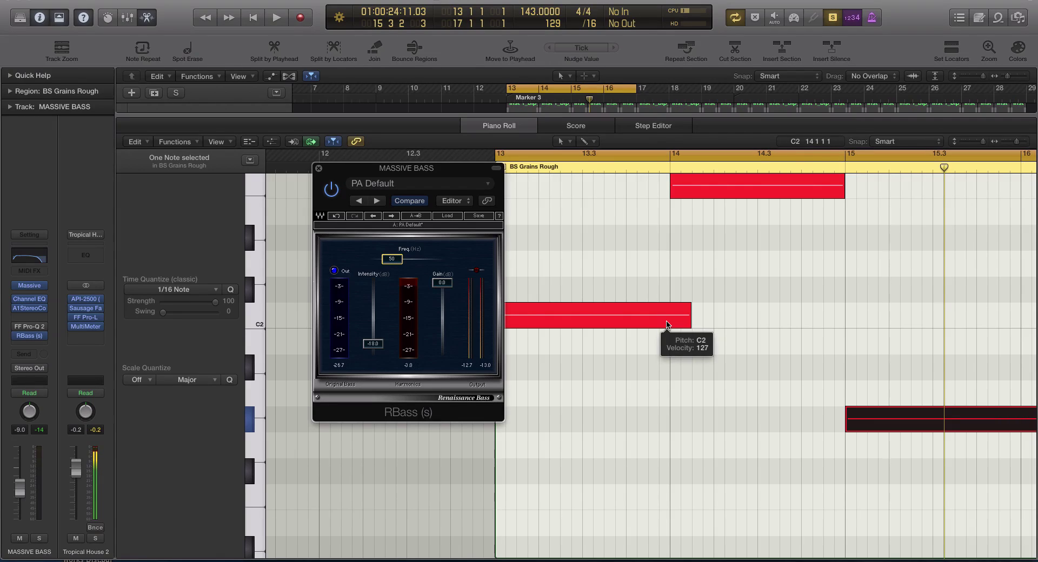
click(667, 325)
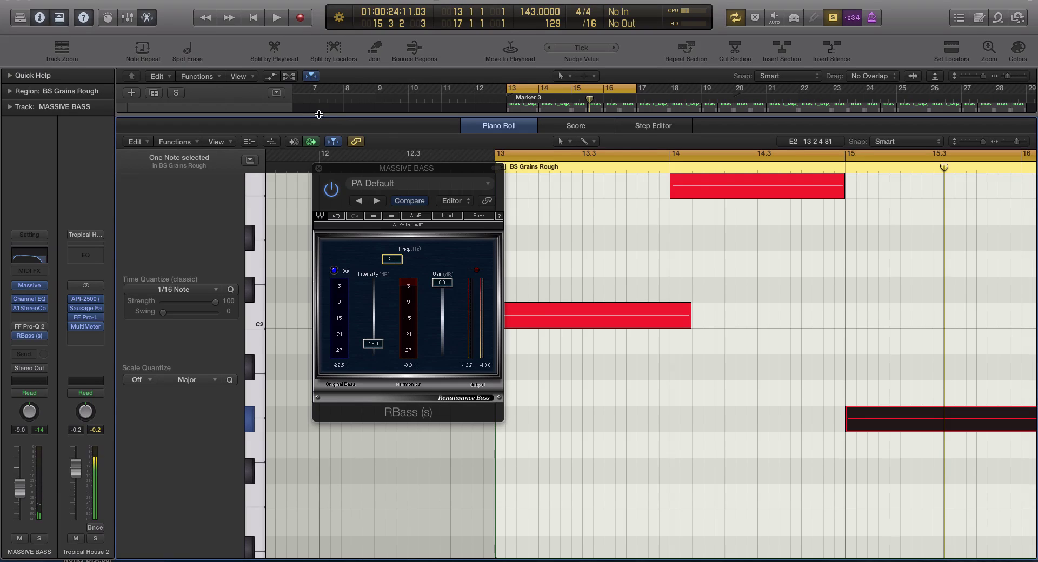
key(x)
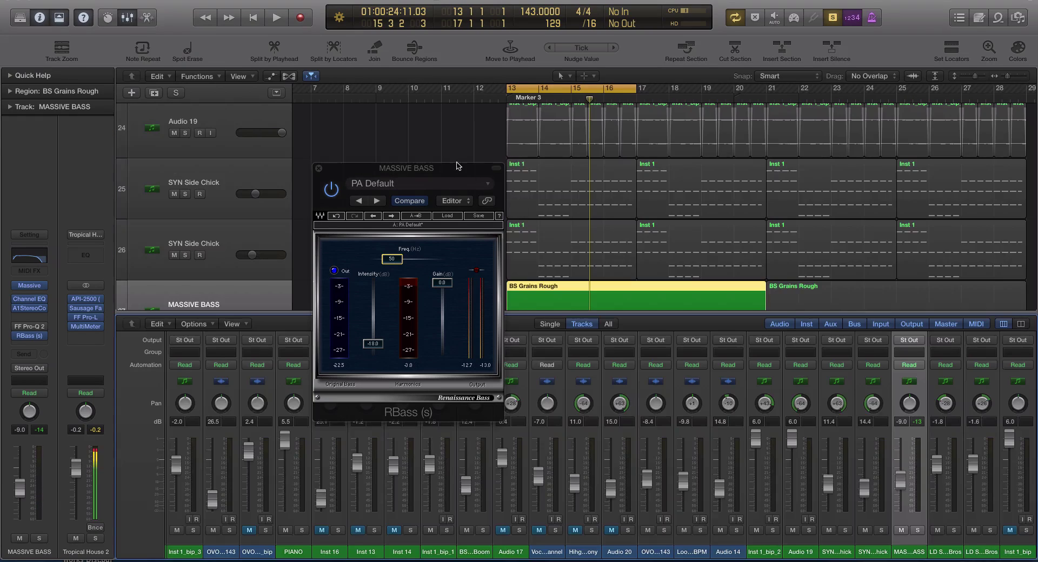
click(319, 169)
Duplicate the MASSIVE BASS track with its instrument and effects settings directly below the original.
key(x)
scroll(457, 229, down, 5)
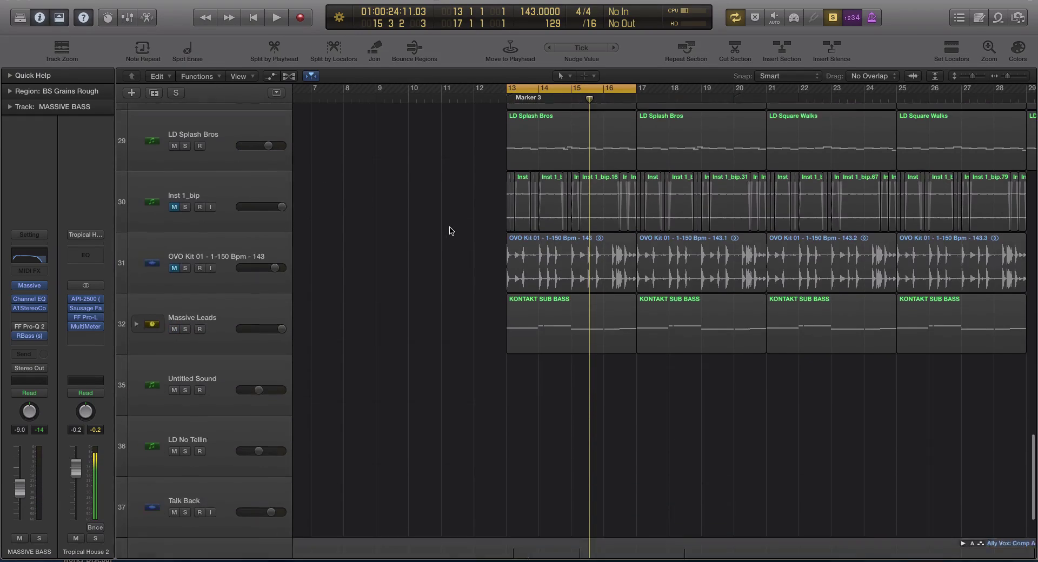
scroll(452, 229, up, 4)
click(539, 294)
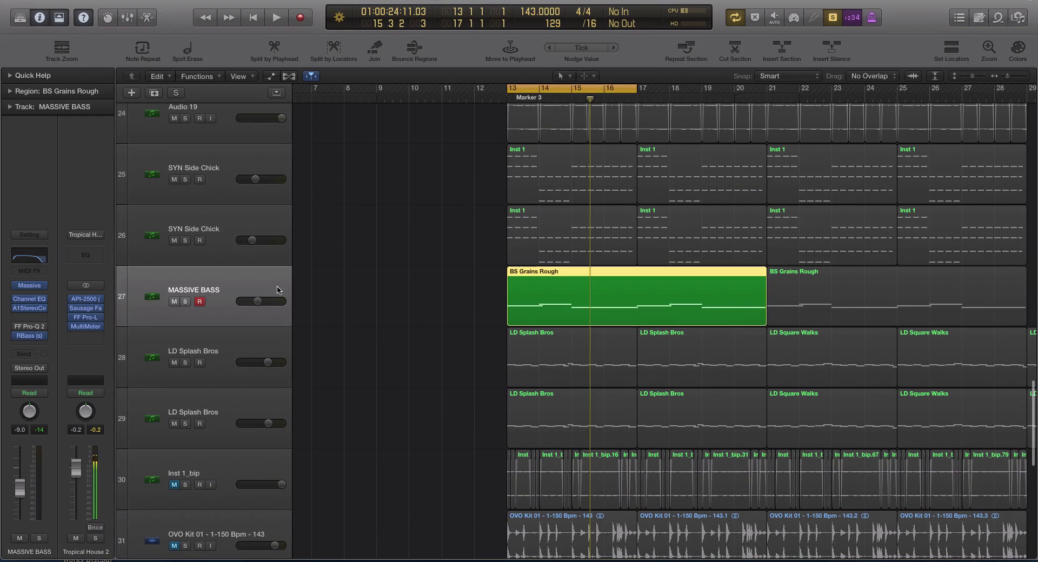
key(cmd+d)
click(539, 378)
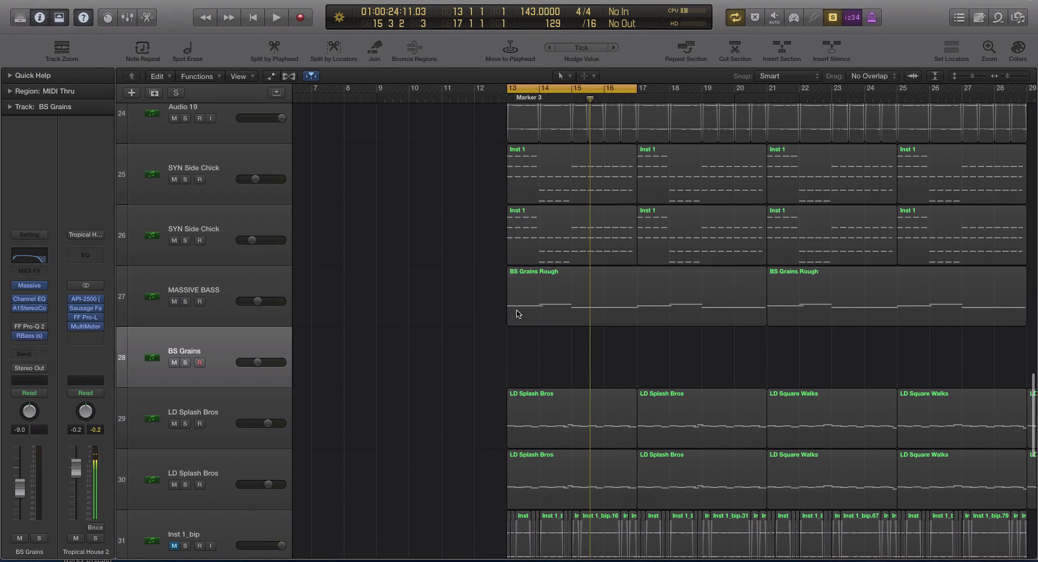
Copy the BS Grains Rough region at bar 13 onto the new BS Grains track and turn solo mode off.
drag(524, 287, 520, 348)
key(cmd+z)
key(ctrl+s)
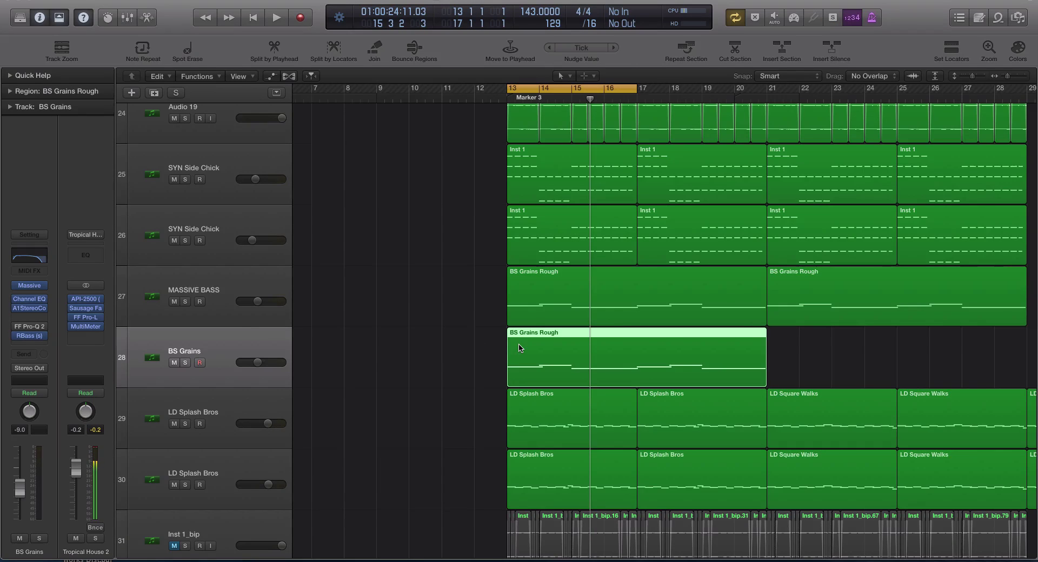
Delete the notes at bars 13–14 and 17–18 in the copied region, keeping only the low G#1 notes.
double_click(520, 348)
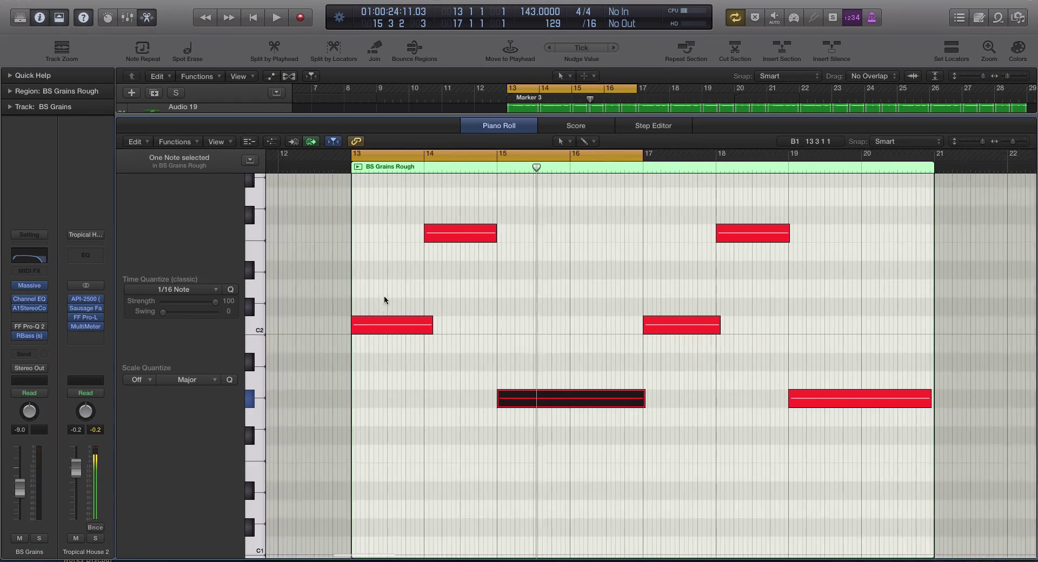
drag(387, 213, 475, 348)
key(Delete)
drag(678, 212, 762, 357)
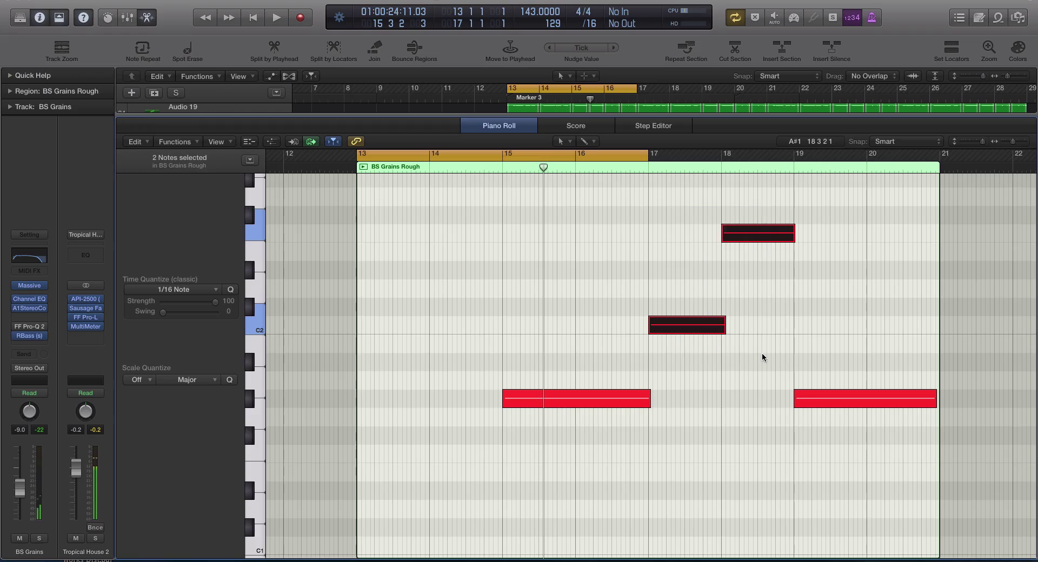
key(Delete)
Mute the two low G#1 notes in the first BS Grains Rough region on the MASSIVE BASS track.
key(x)
scroll(588, 204, down, 5)
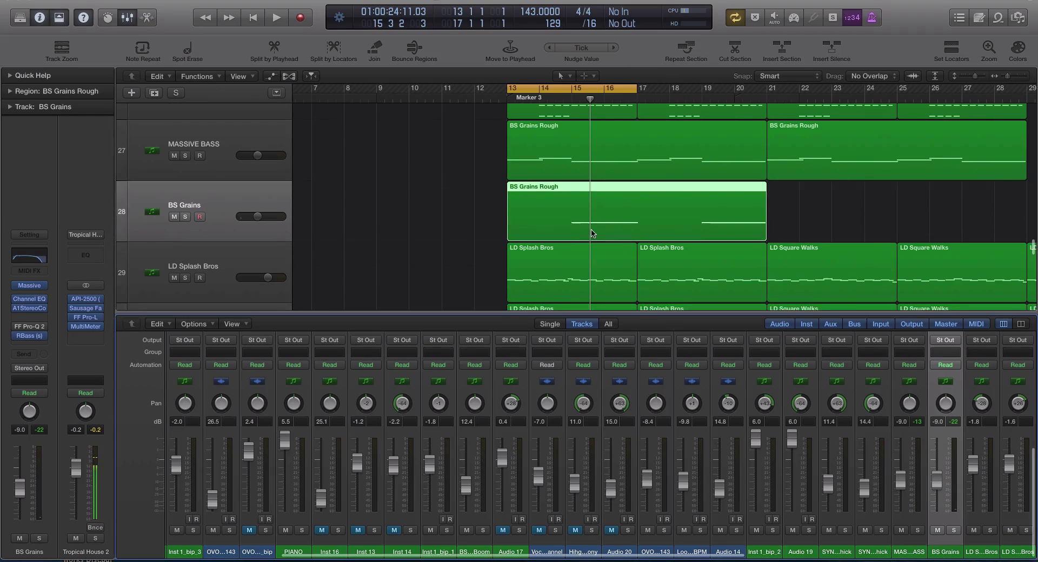
click(578, 159)
key(p)
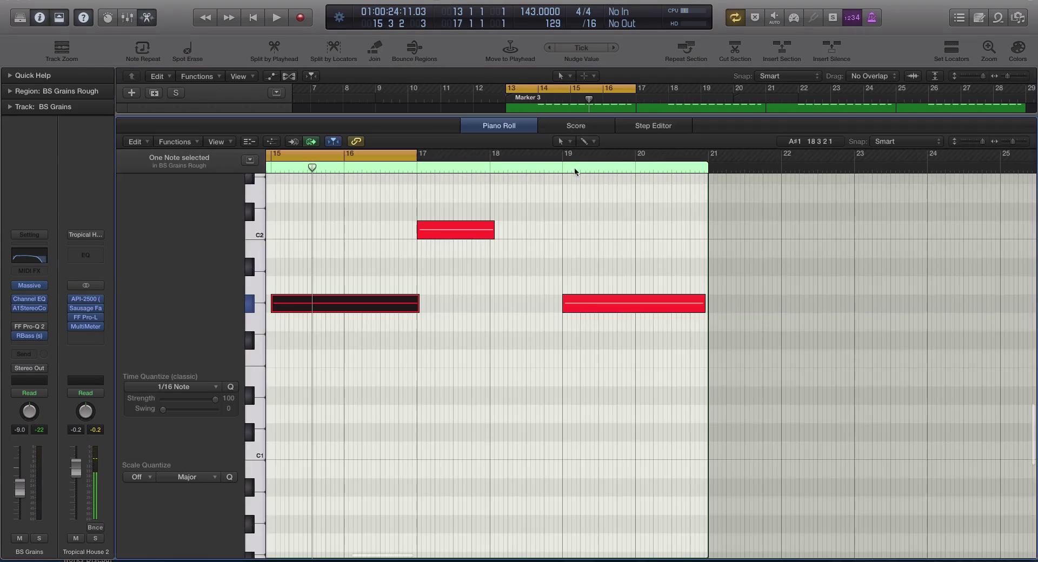
scroll(448, 219, left, 5)
scroll(645, 226, down, 3)
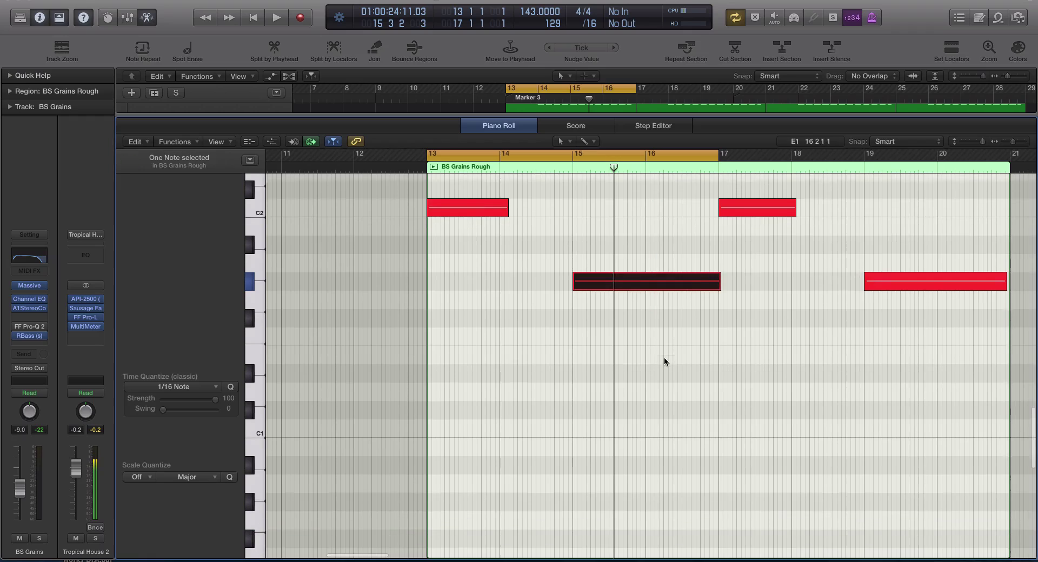
drag(920, 235, 921, 340)
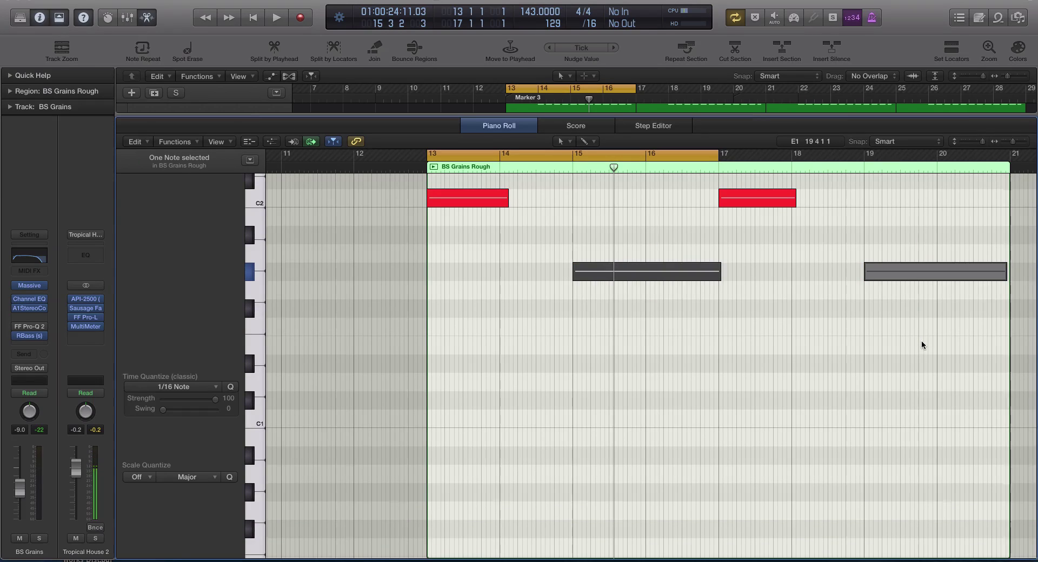
key(x)
scroll(457, 232, up, 3)
scroll(464, 243, down, 2)
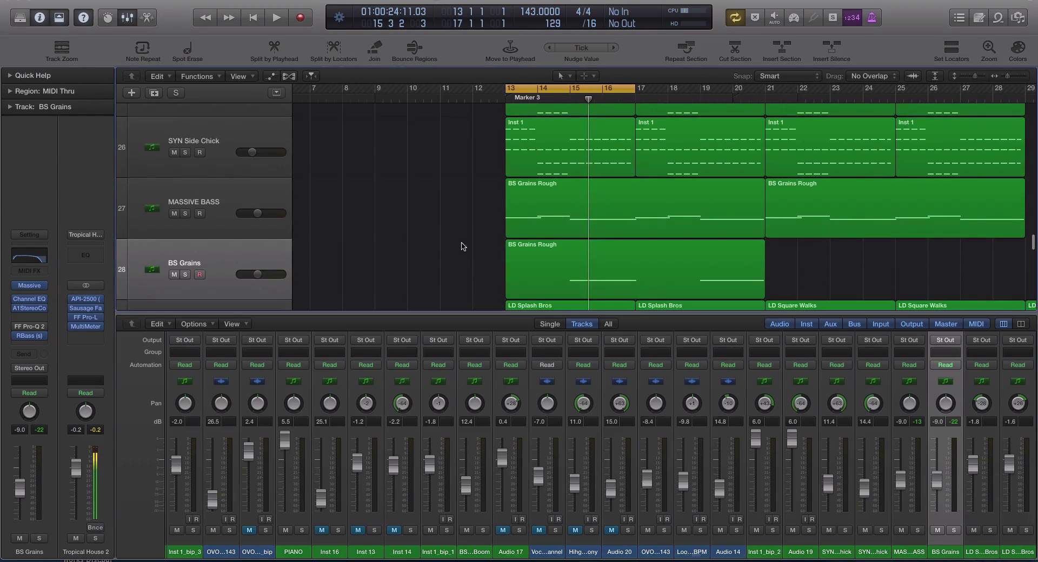
Set RBass on the duplicated BS Grains track to 51 Hz and raise its intensity to about -4.6 dB.
click(334, 236)
click(227, 216)
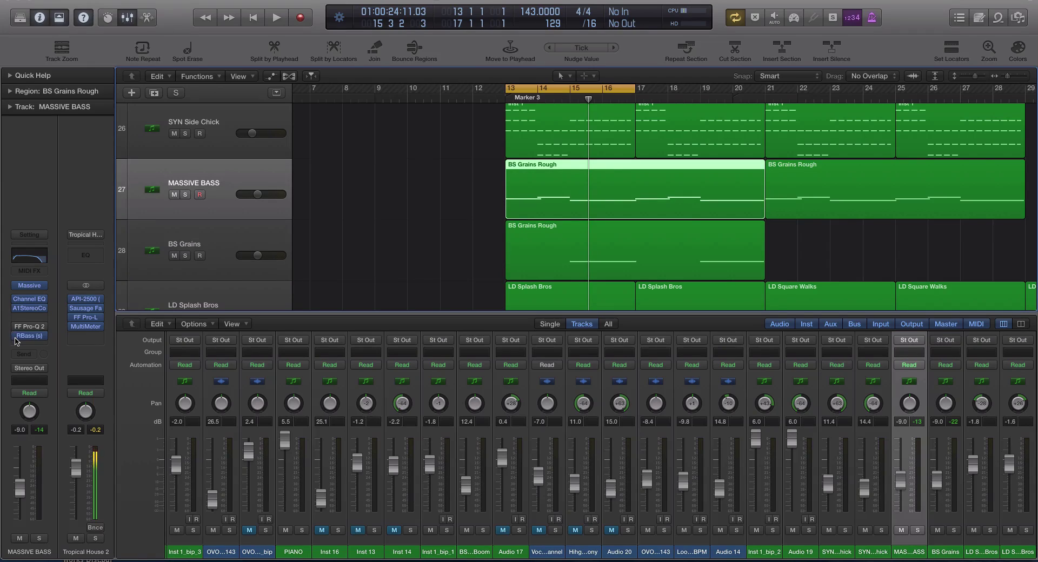
click(227, 255)
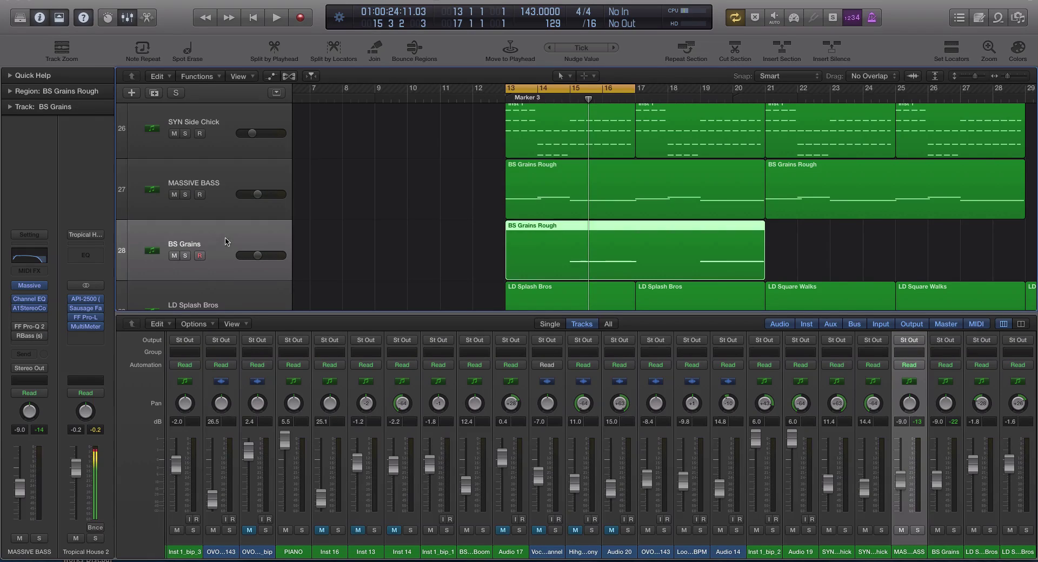
click(30, 335)
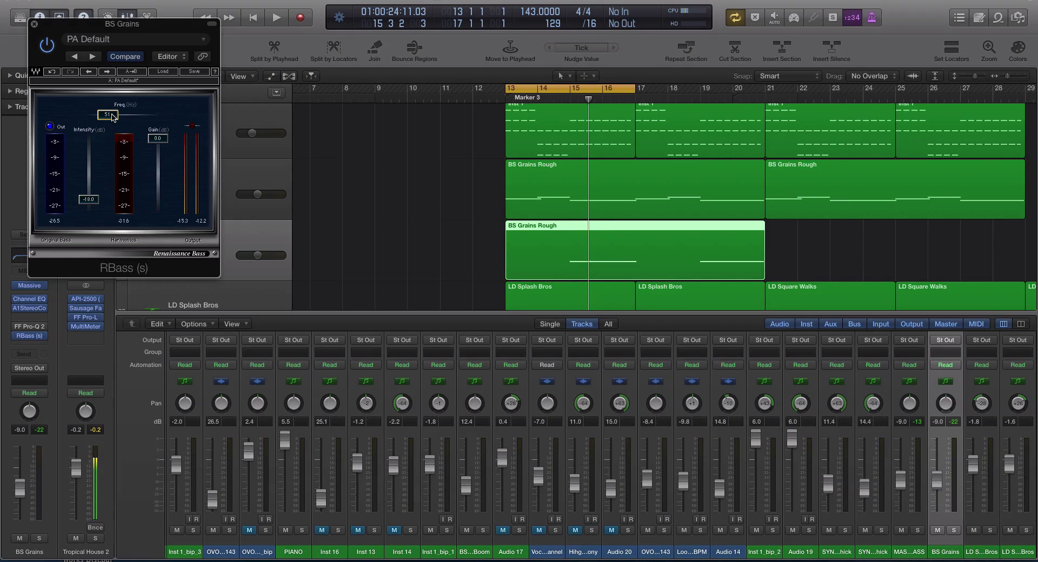
click(557, 241)
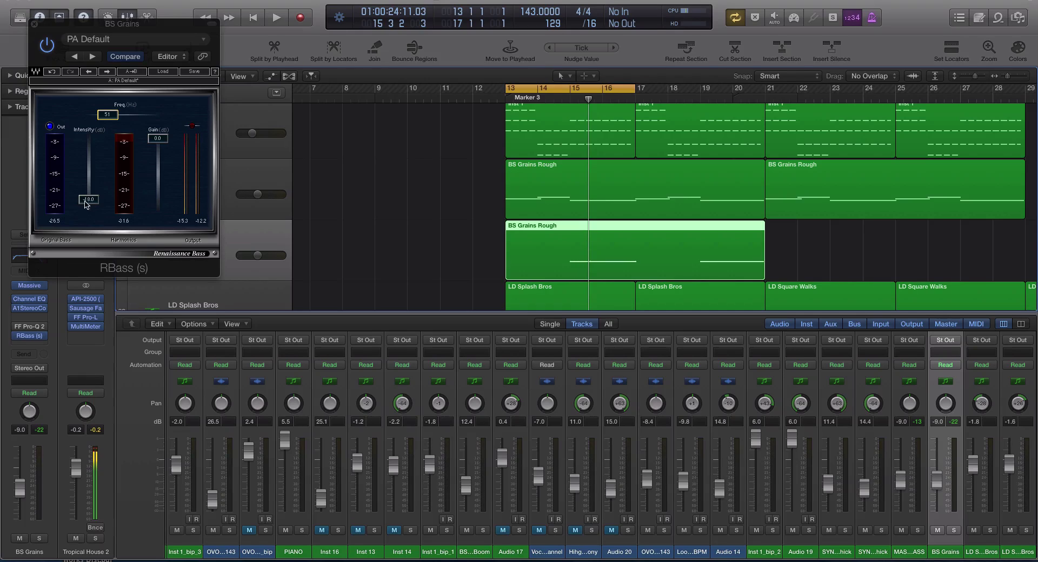
drag(85, 205, 85, 201)
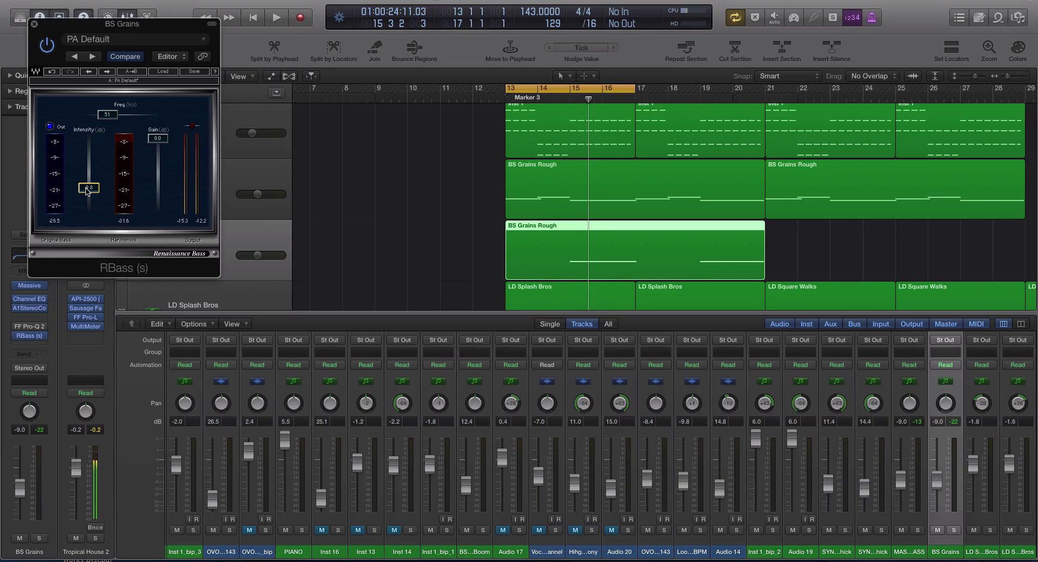
Loop the soloed BS Grains region around bars 15–16, set RBass to 6.0 dB intensity and about -4.6 dB gain, and close the plug-in.
key(ctrl+s)
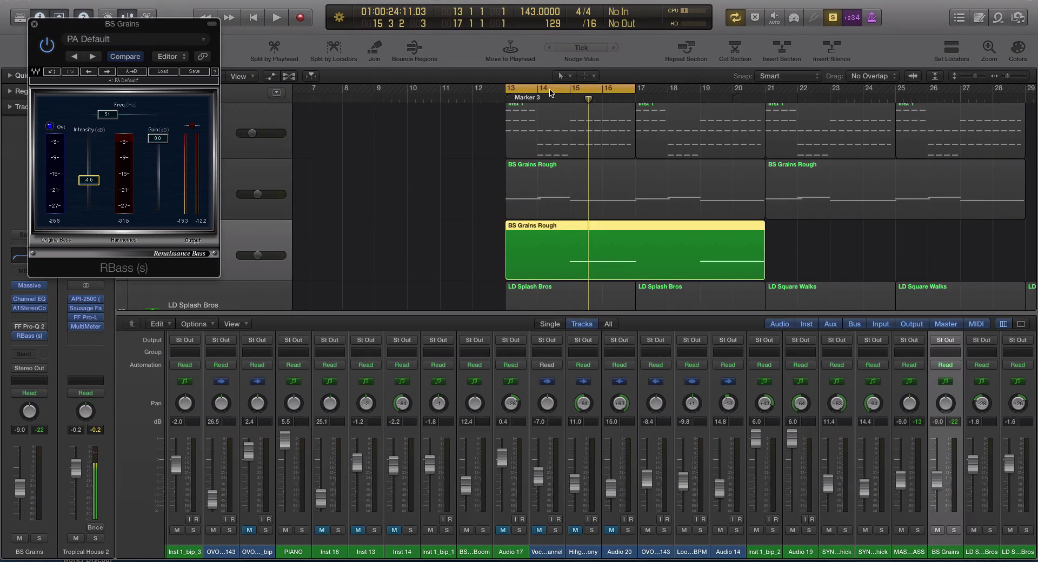
drag(550, 92, 595, 89)
key(space)
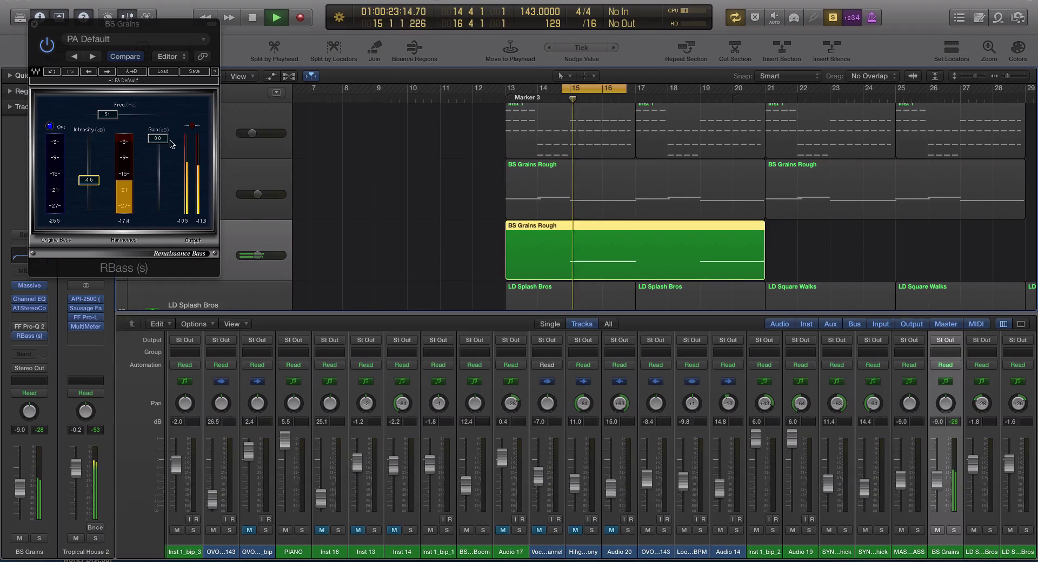
drag(89, 180, 88, 163)
drag(158, 137, 158, 149)
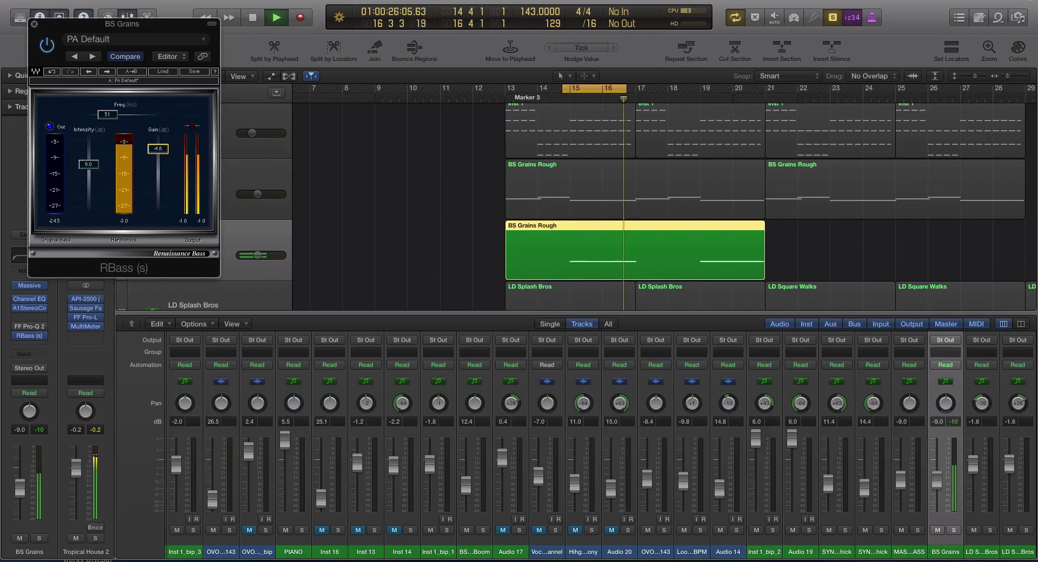
click(45, 44)
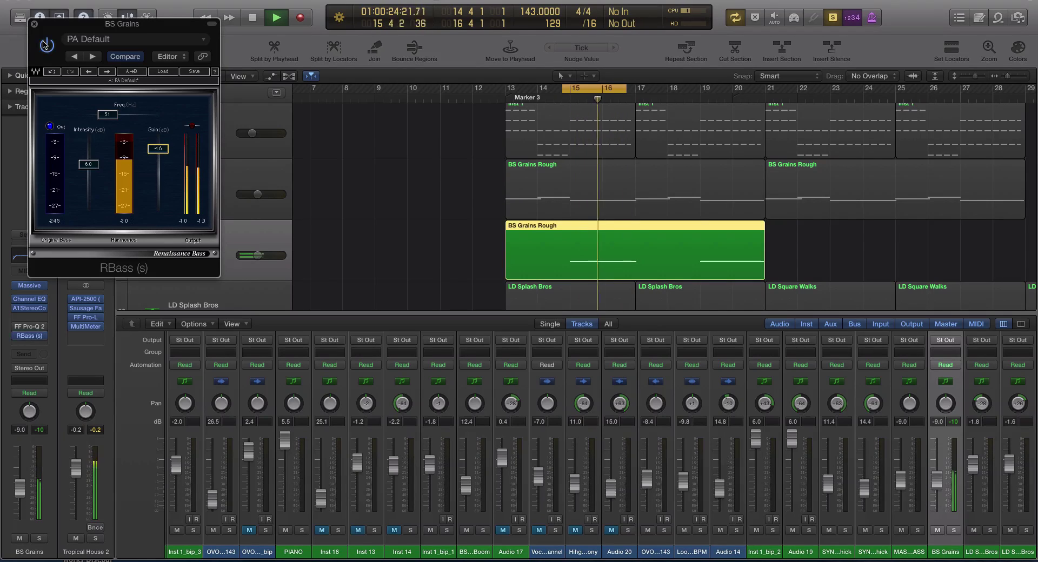
key(space)
click(34, 25)
Solo the MASSIVE BASS and BS Grains regions together and audition them with the cycle range extended to bars 13–17.
shift+click(504, 206)
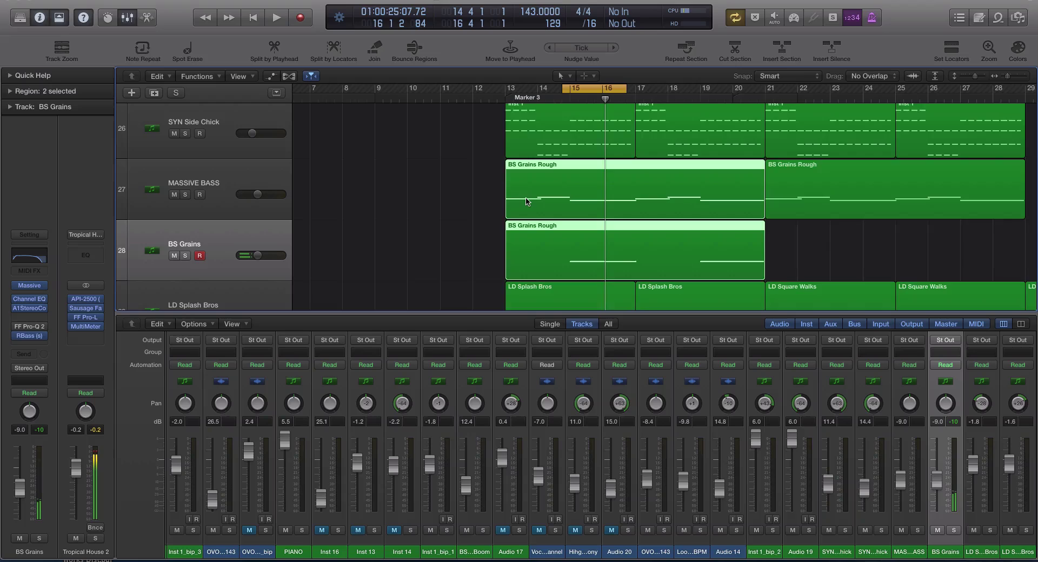
key(space)
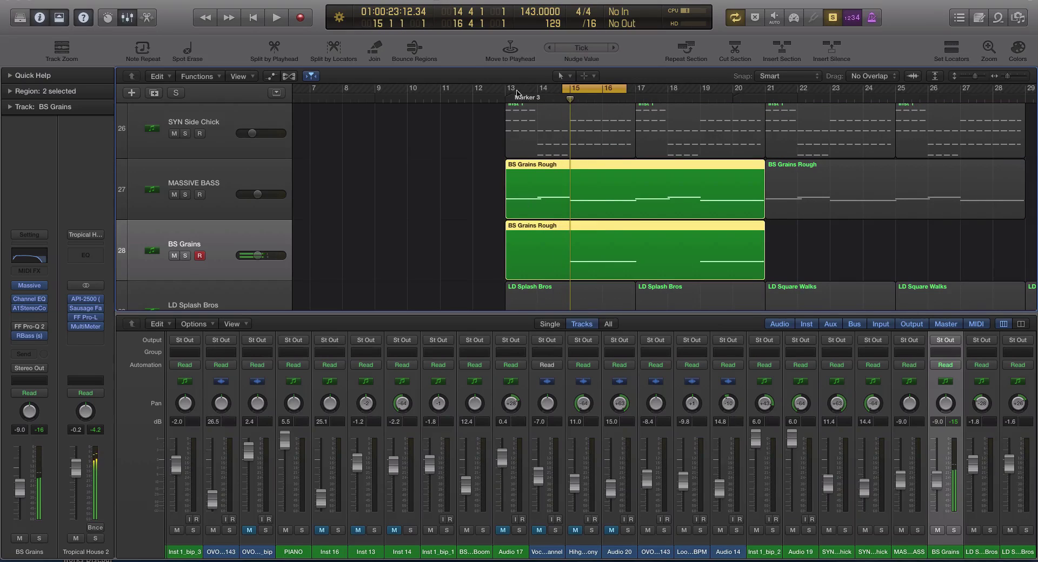
drag(563, 88, 507, 88)
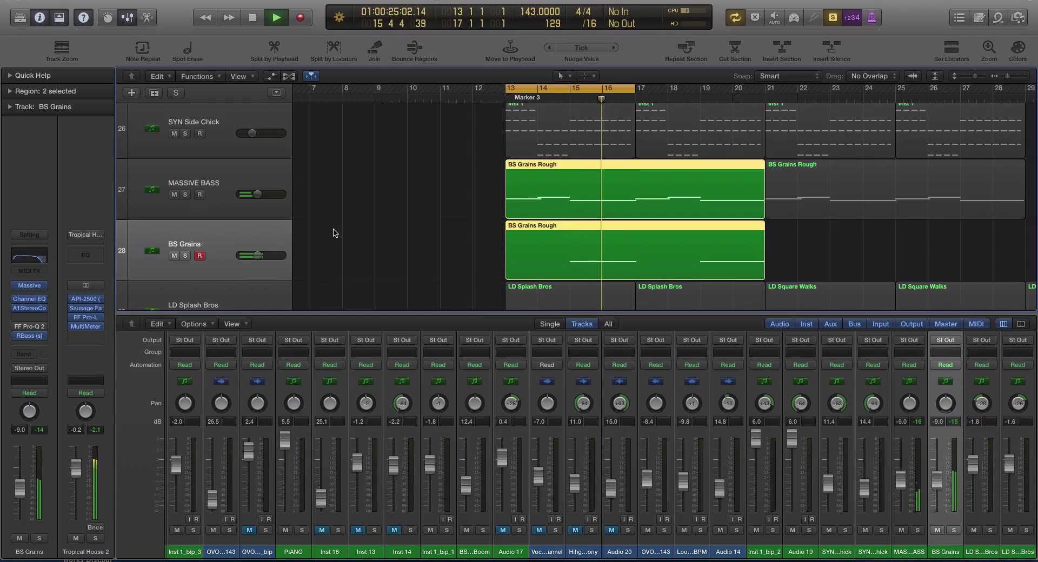
key(space)
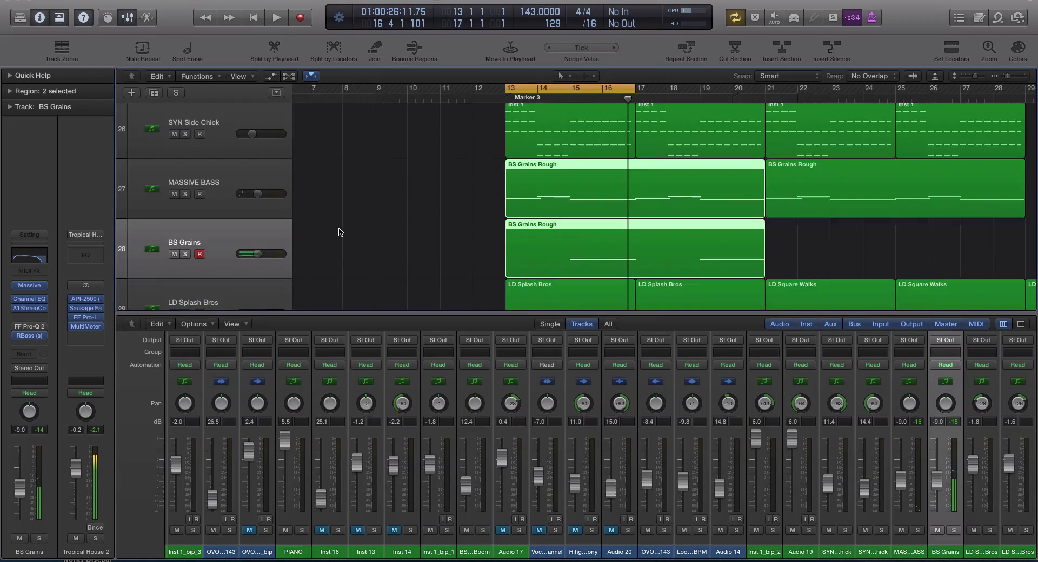
Audition the full mix over the cycle range without solo, and hide the mixer.
key(z)
key(space)
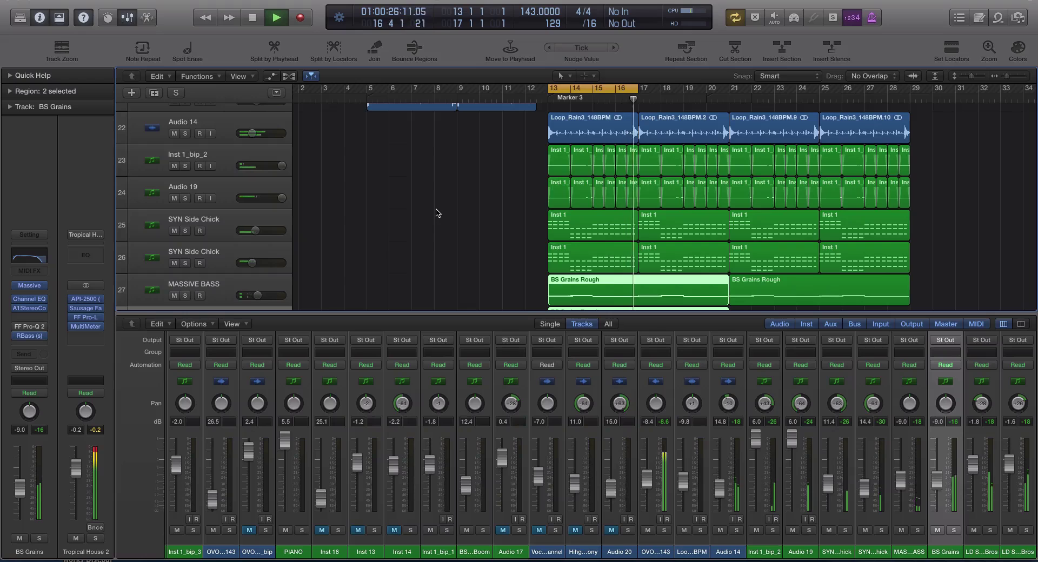
key(space)
key(x)
scroll(362, 261, down, 4)
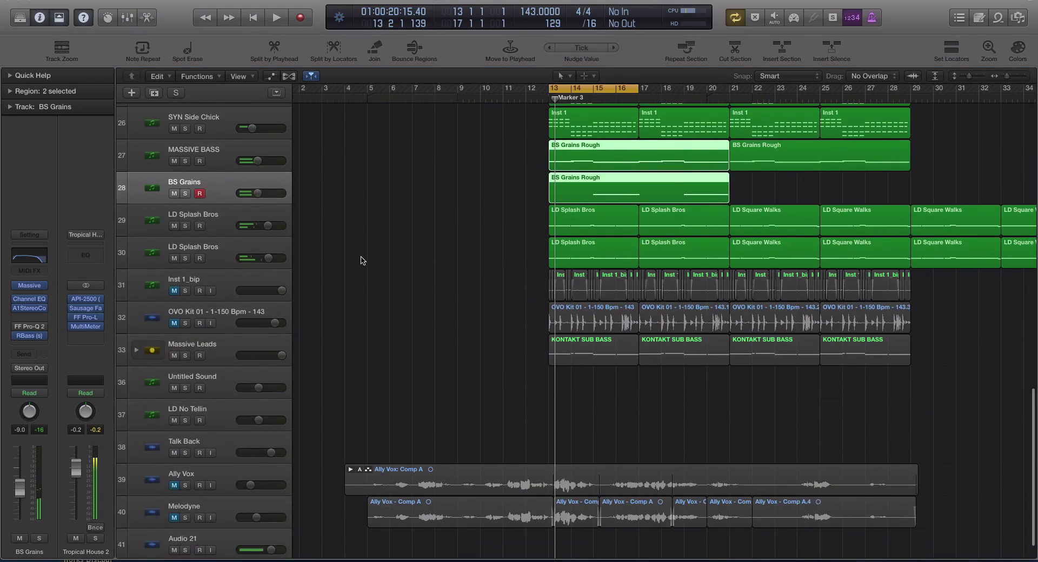
Set RBass on the BS Grains track to about 7.7 dB intensity and -4.2 dB gain, and close the plug-in.
click(219, 153)
click(227, 193)
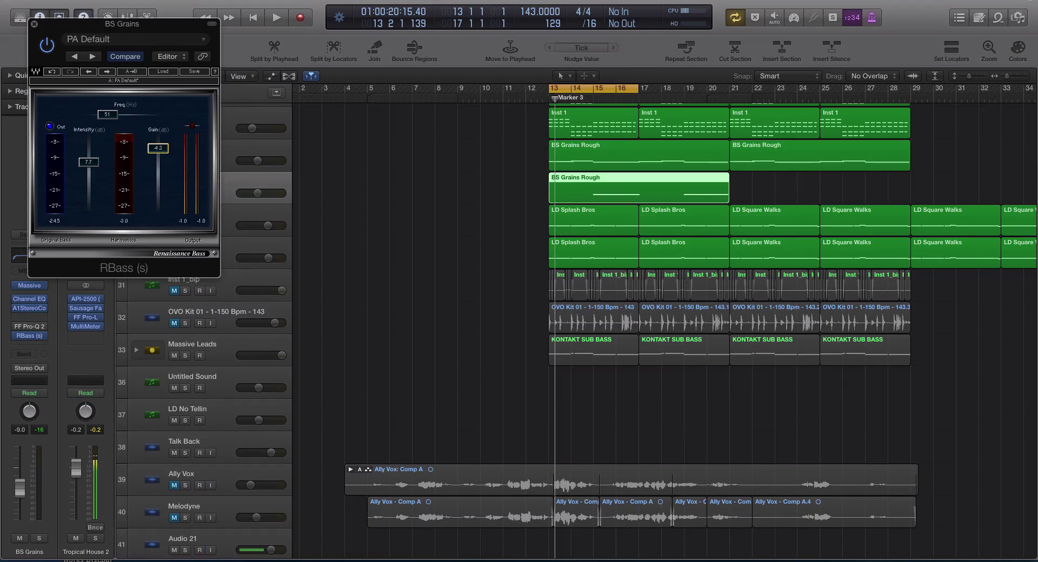
click(33, 25)
click(522, 185)
click(568, 184)
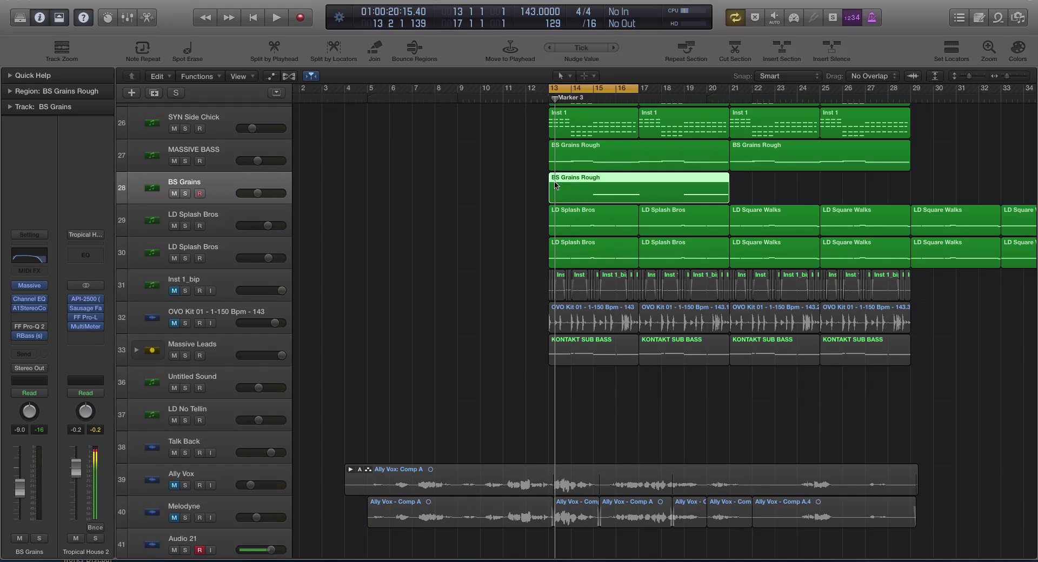
During playback, choose the PA Default preset in MASSIVE BASS's RBass and set it to 54 Hz with about -15.1 dB intensity.
key(space)
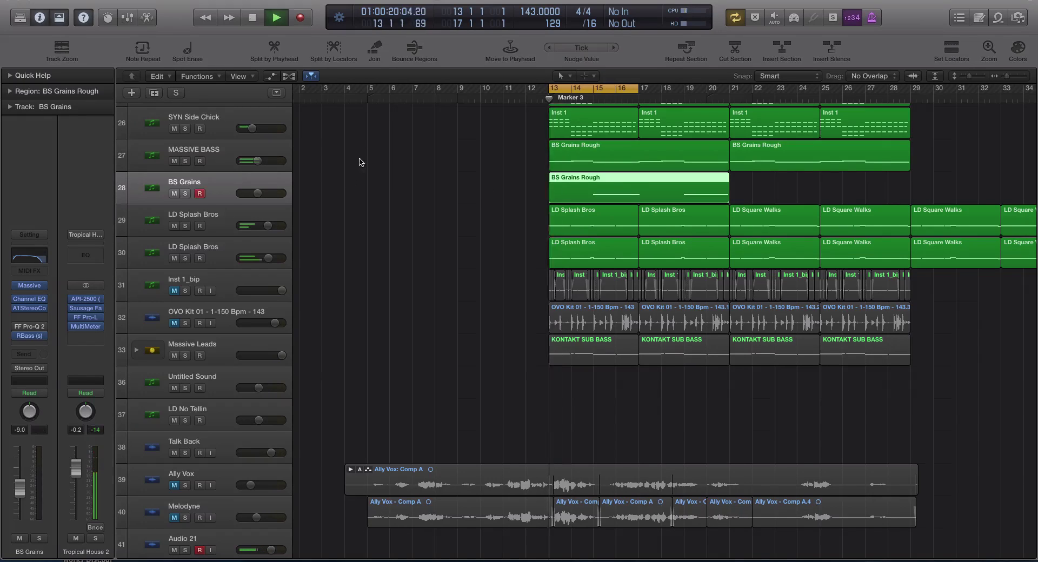
key(Up)
click(26, 336)
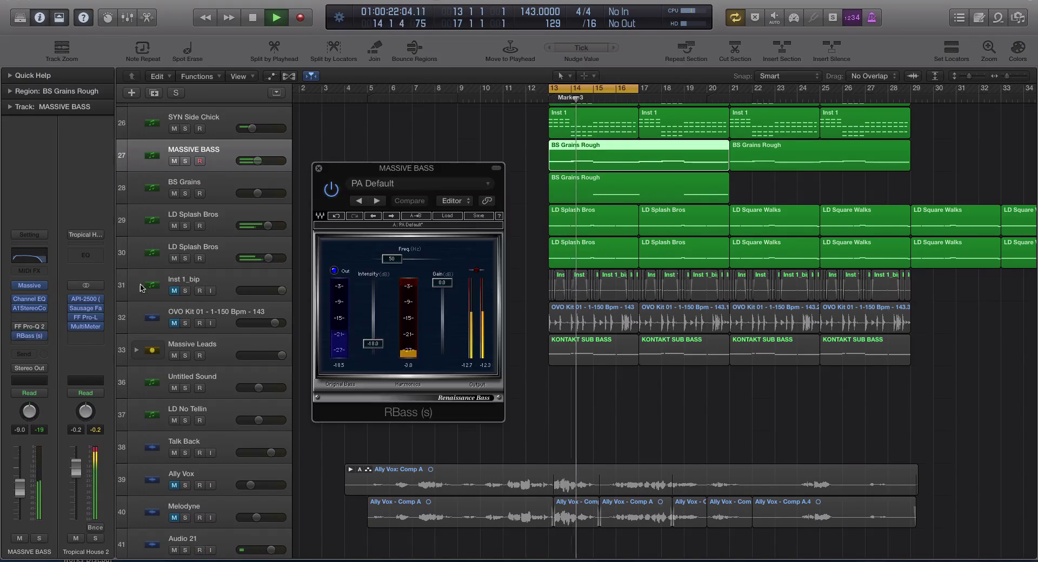
click(375, 184)
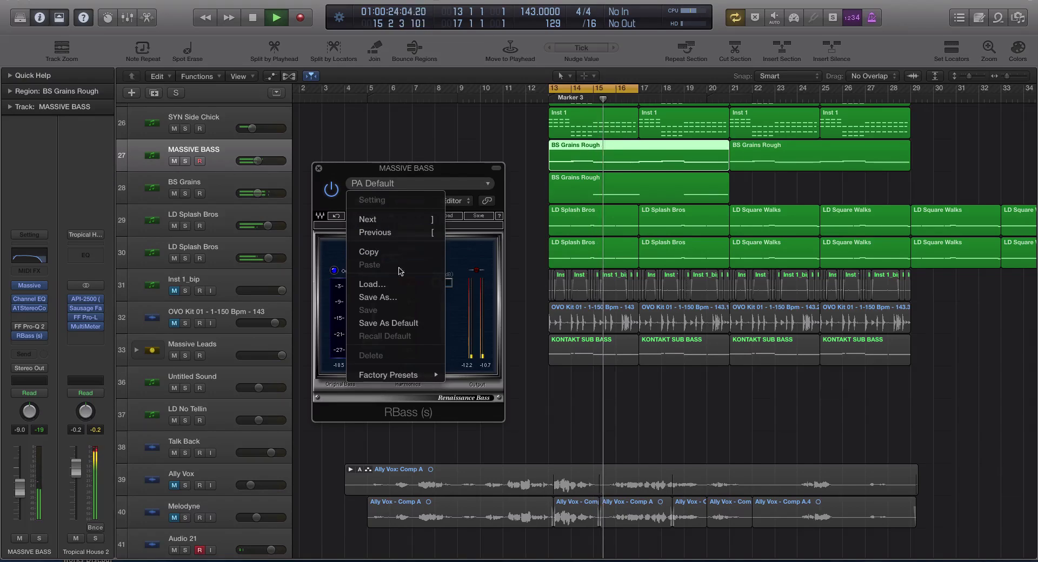
mouse_move(388, 375)
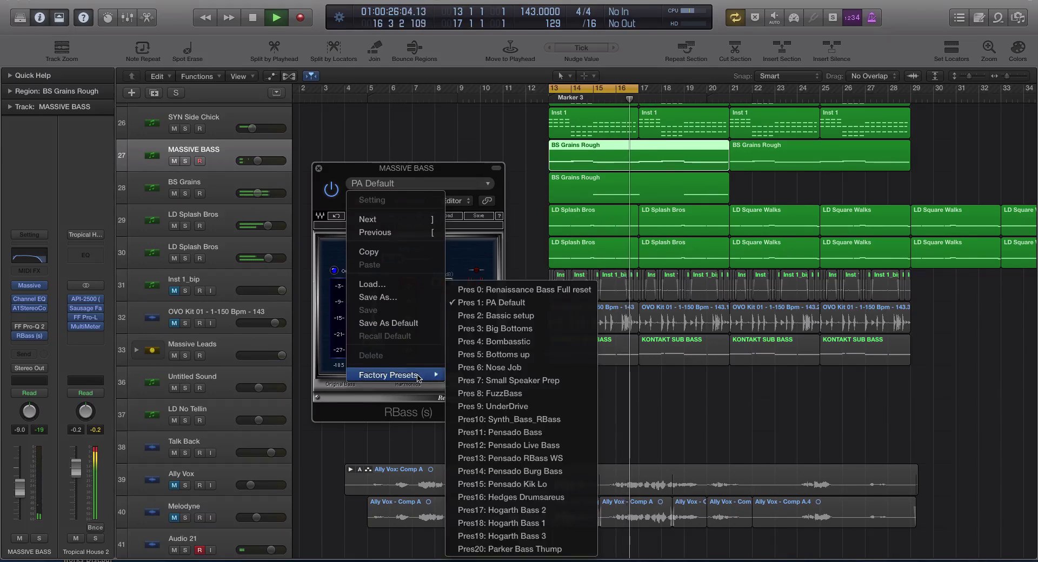
click(524, 303)
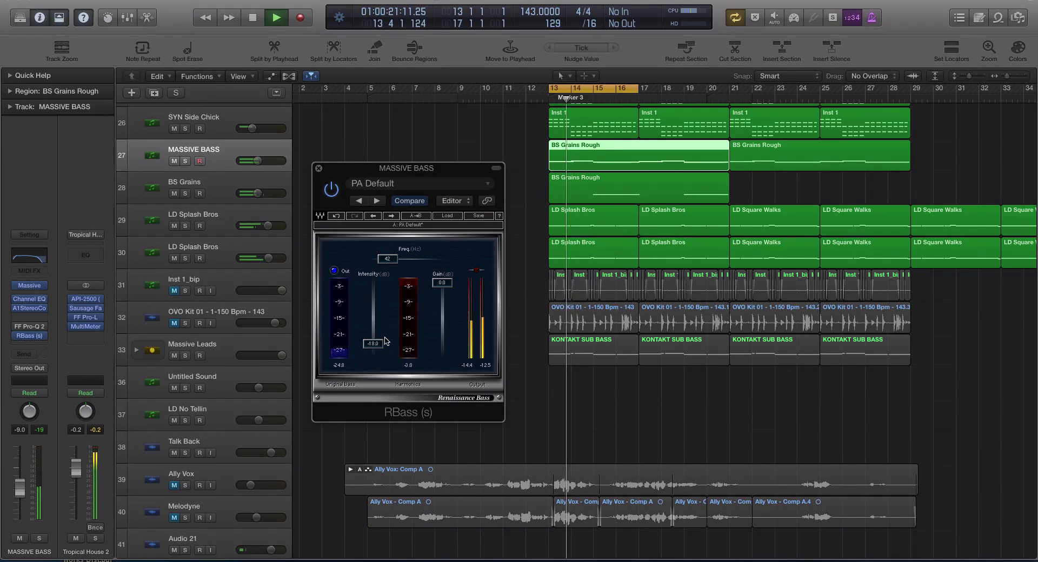
drag(393, 267, 399, 267)
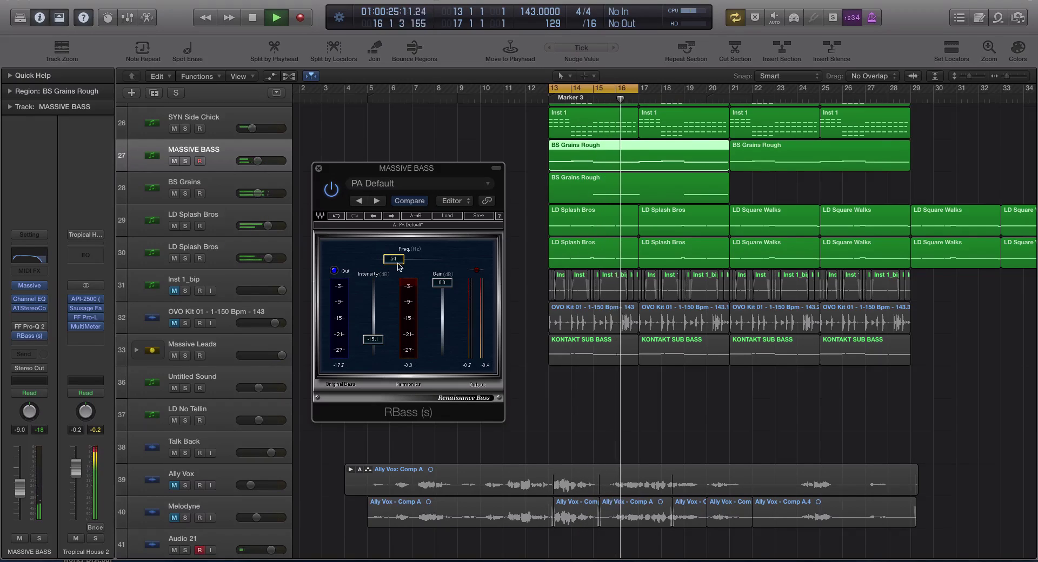
Set RBass on BS Grains to 52 Hz, 7.2 dB intensity and -3.9 dB gain, and close MASSIVE BASS's RBass window.
click(227, 184)
click(32, 336)
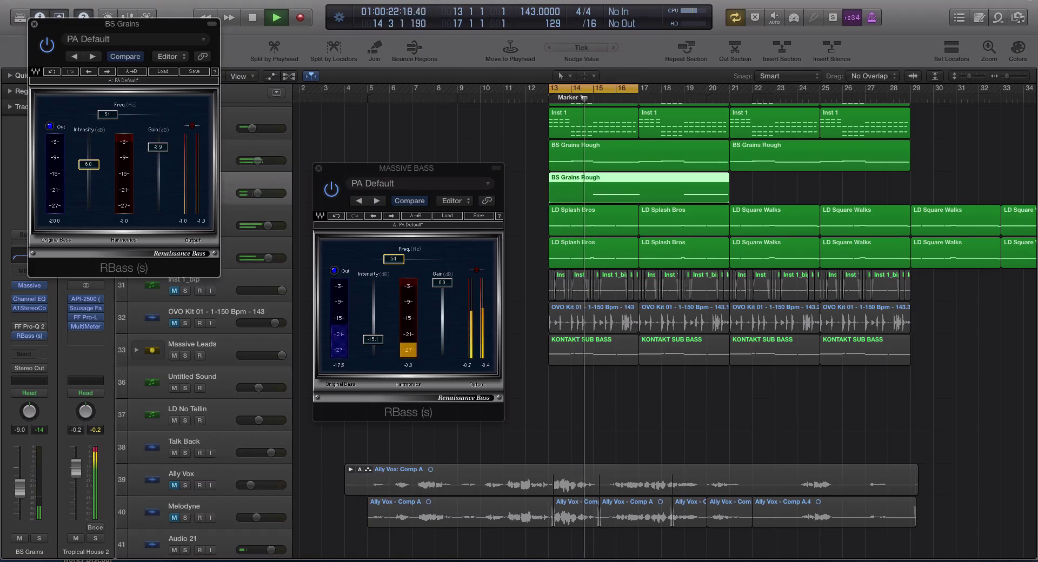
drag(107, 115, 109, 120)
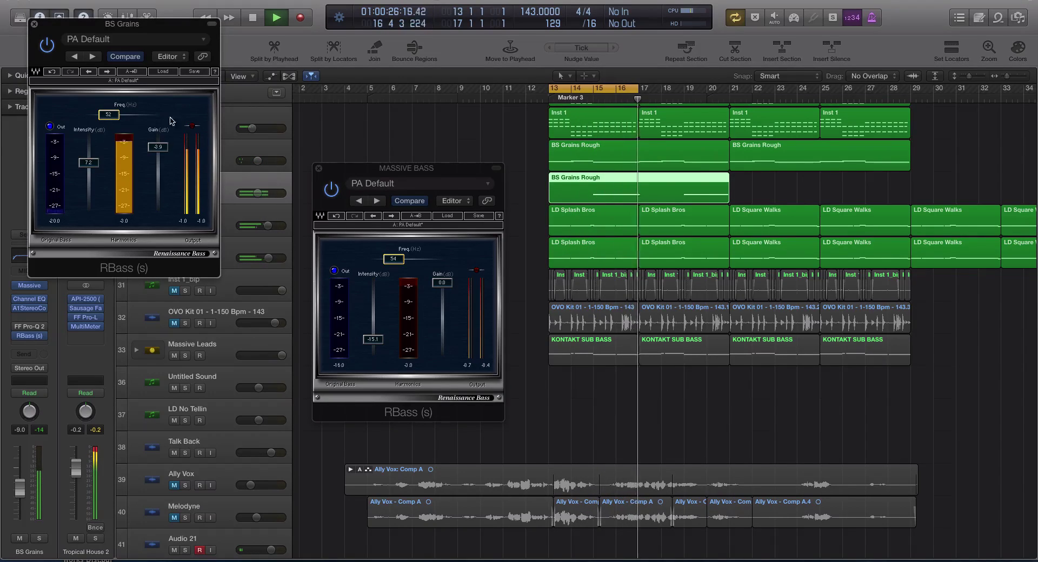
click(318, 168)
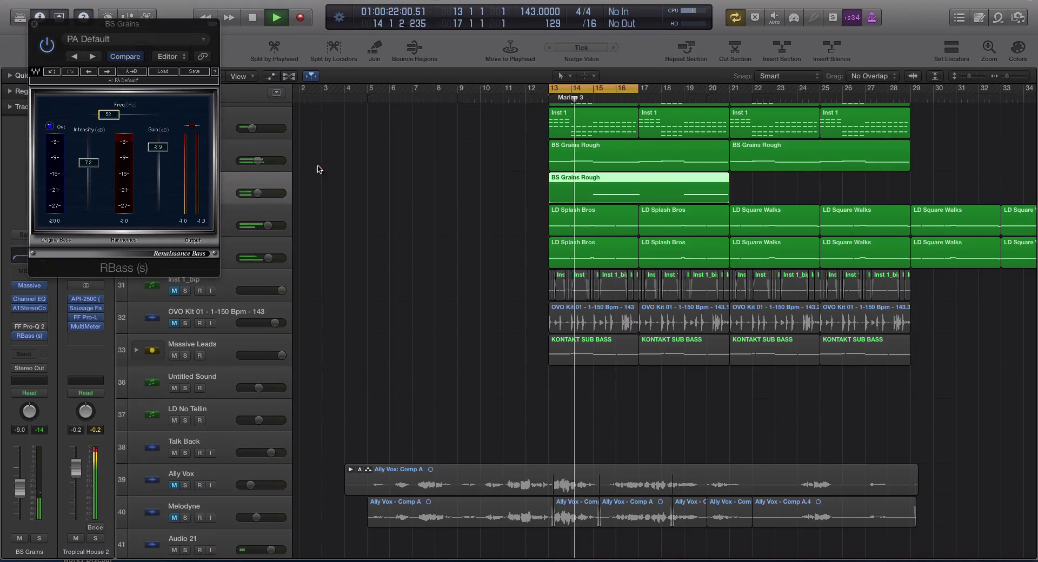
Solo the BS Grains region, fine-tune its RBass intensity to about 7 dB during playback, and close the plug-in.
key(ctrl+s)
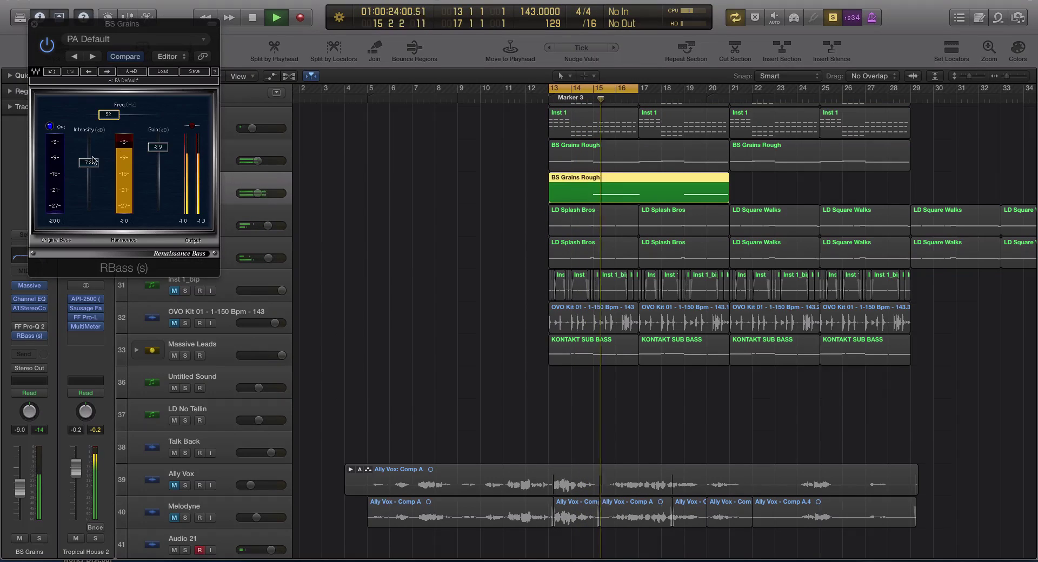
drag(88, 162, 89, 164)
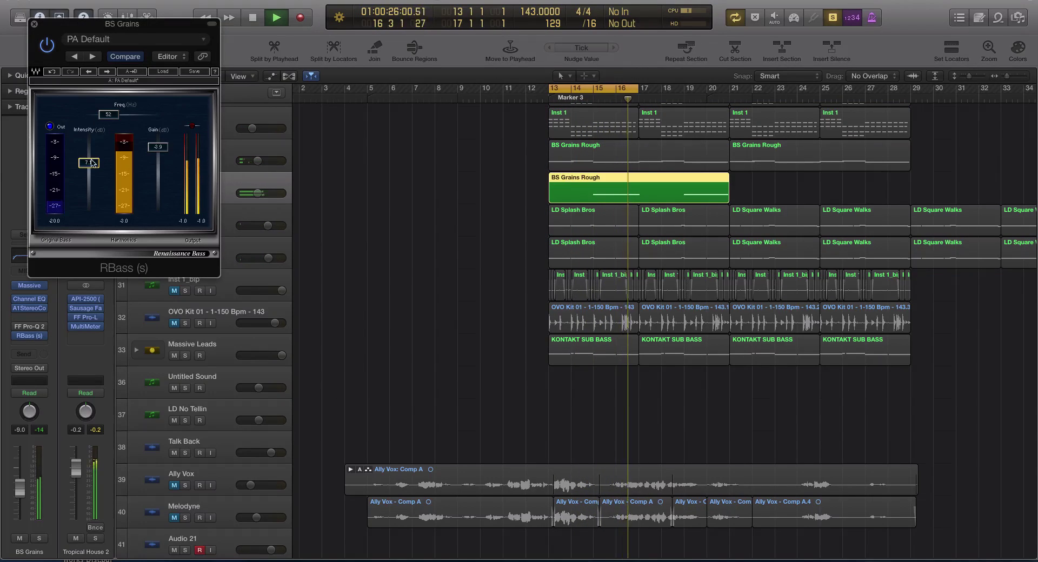
key(space)
key(super+w)
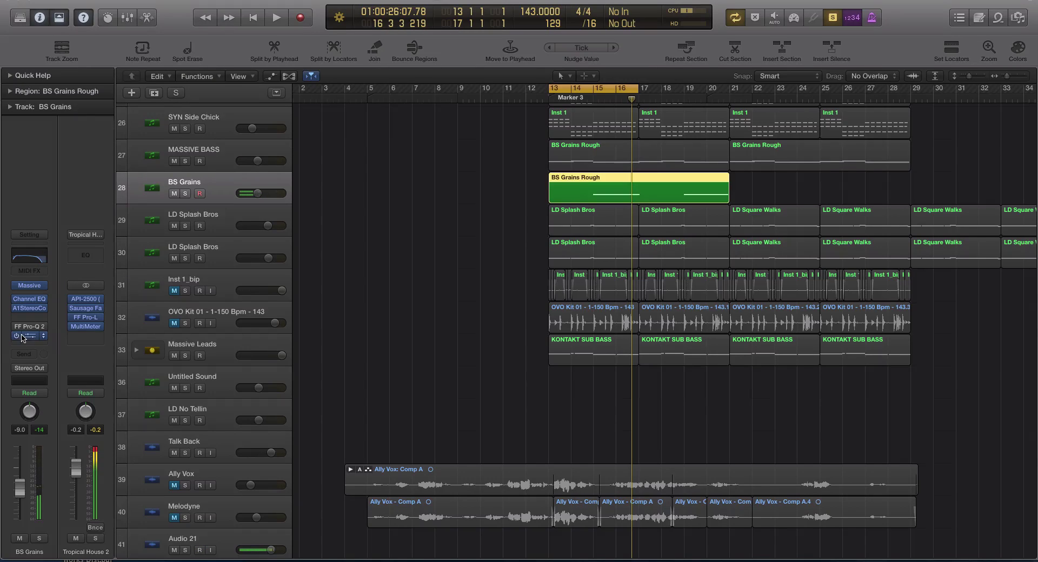
Reorder the BS Grains effects chain so that RBass comes directly before FF Pro-Q 2.
drag(26, 323, 24, 325)
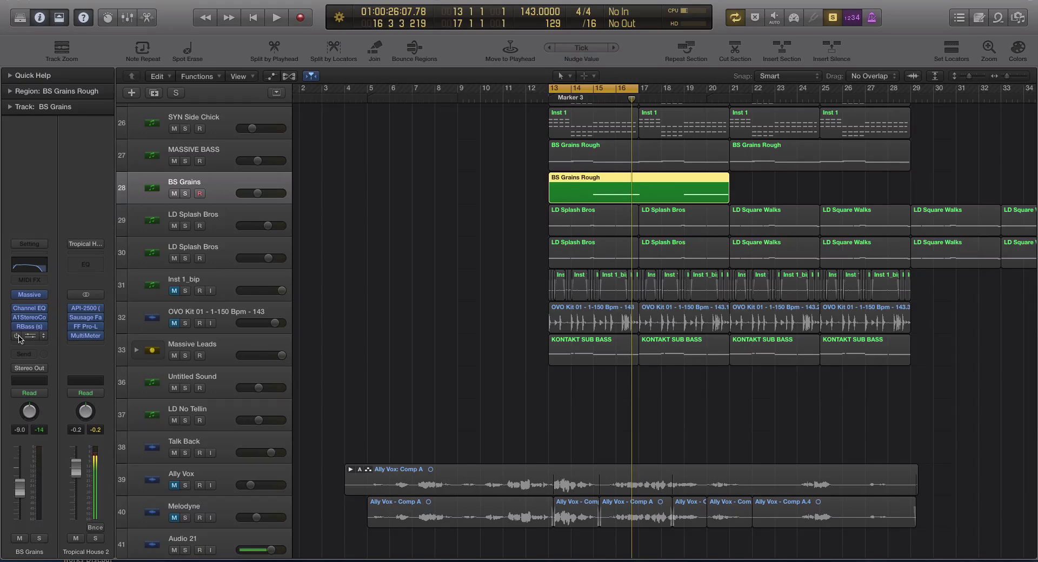
Open FF Pro-Q 2 on BS Grains, move the four-bar cycle range to start at bar 14 beat 4, and play it.
click(25, 336)
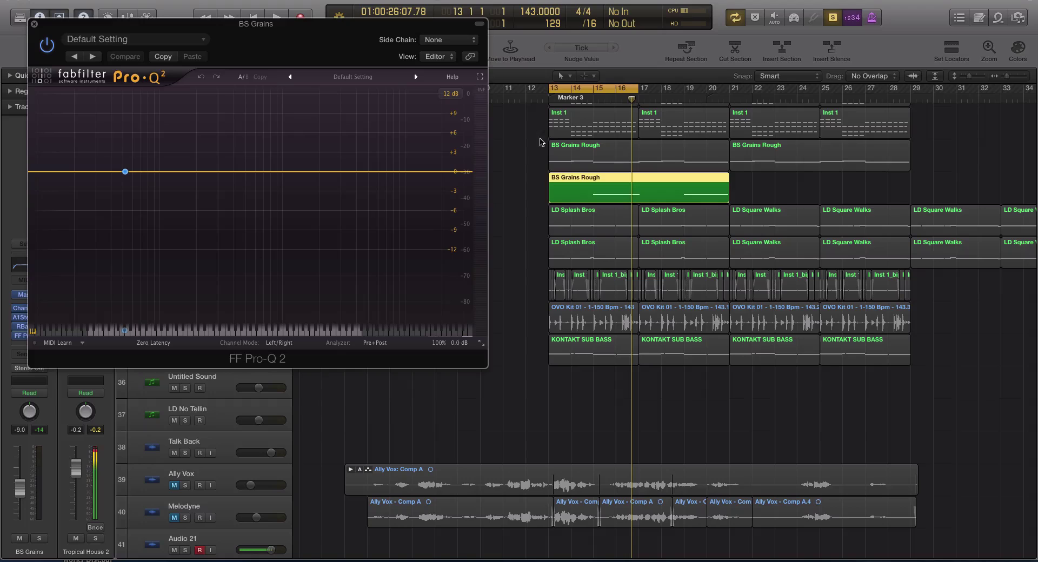
drag(574, 93, 611, 92)
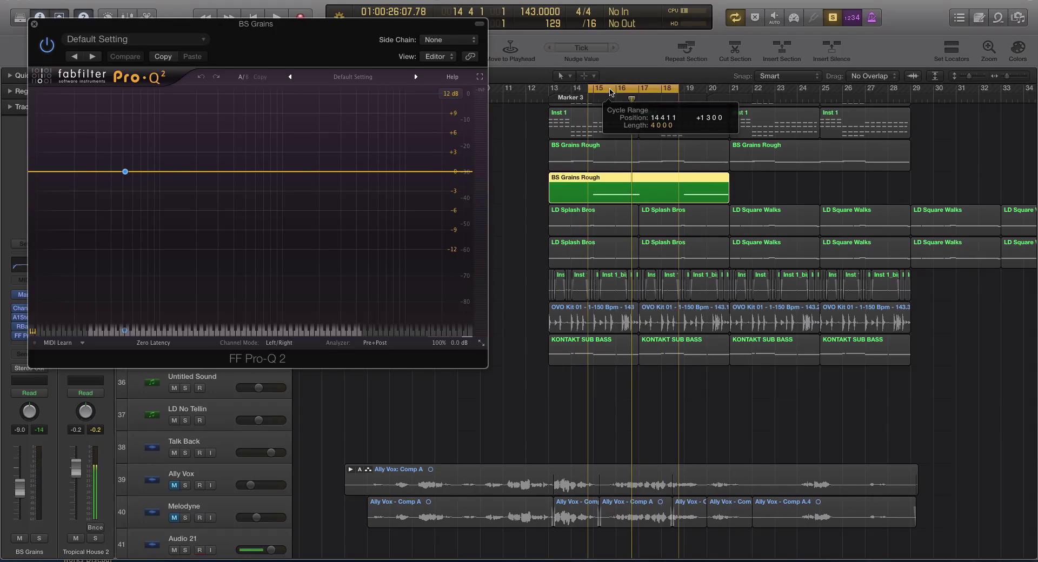
key(space)
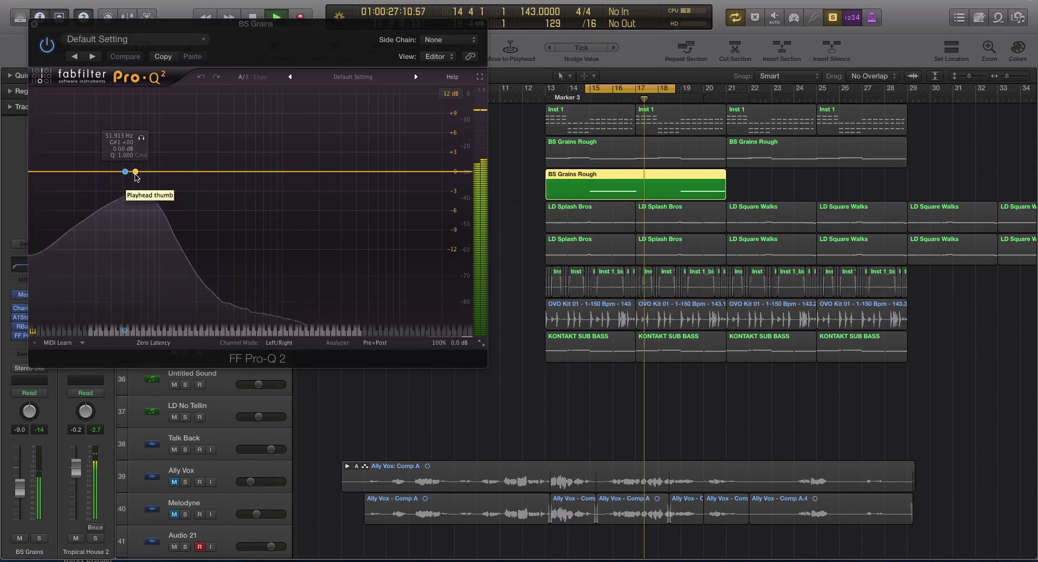
key(space)
Add a bell band with Q 3.042 in BS Grains' Pro-Q 2, sweep it during playback, and settle it at about 195 Hz and +1.7 dB.
click(165, 172)
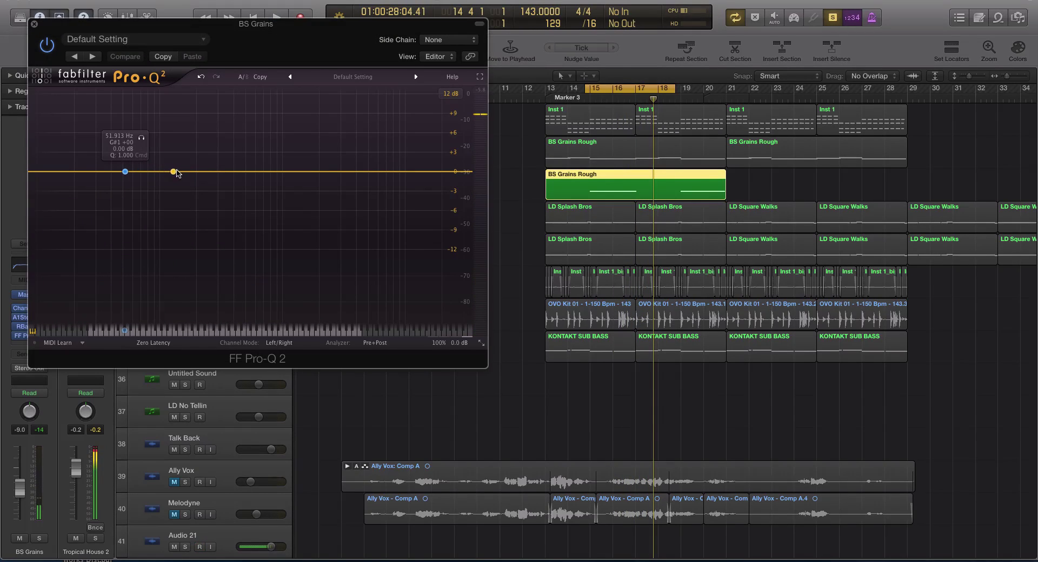
drag(177, 172, 181, 165)
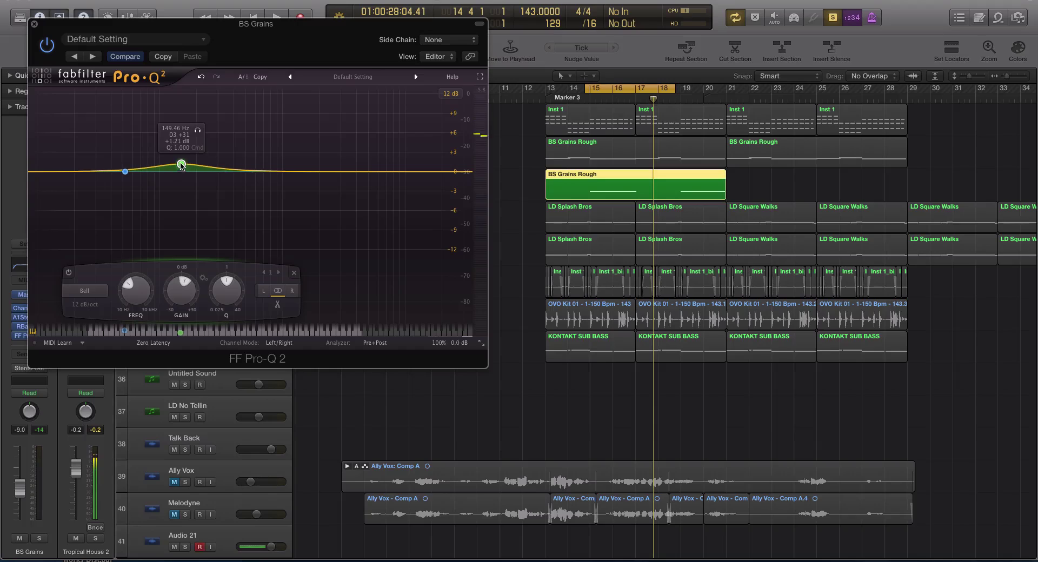
scroll(227, 290, up, 5)
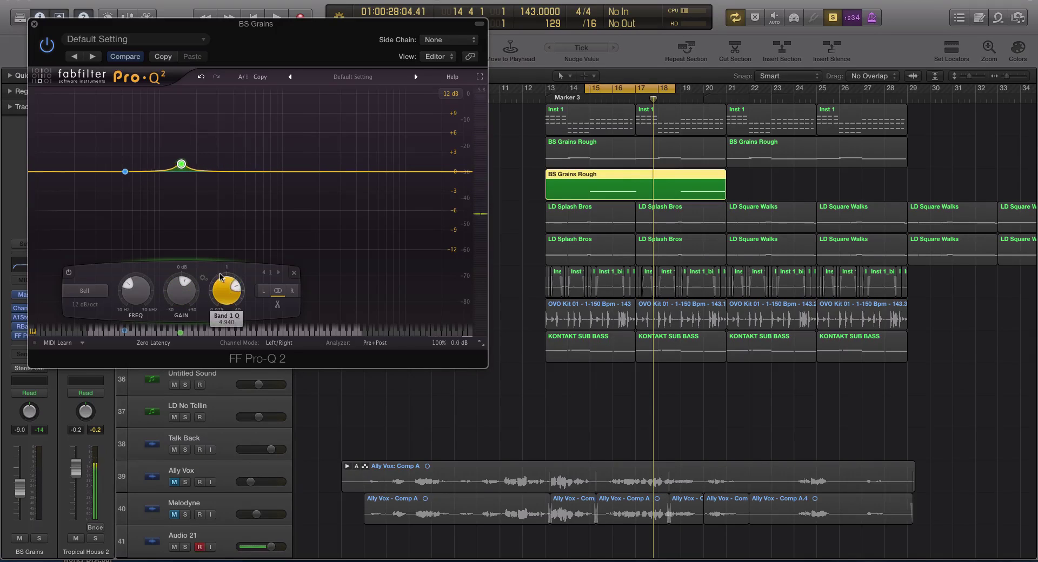
drag(183, 166, 146, 128)
key(space)
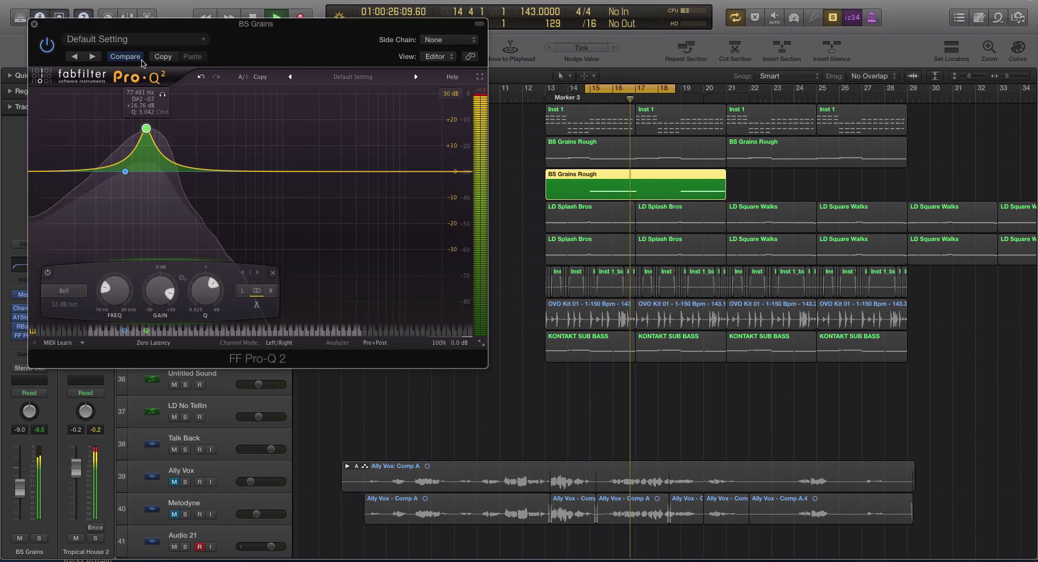
click(124, 56)
key(space)
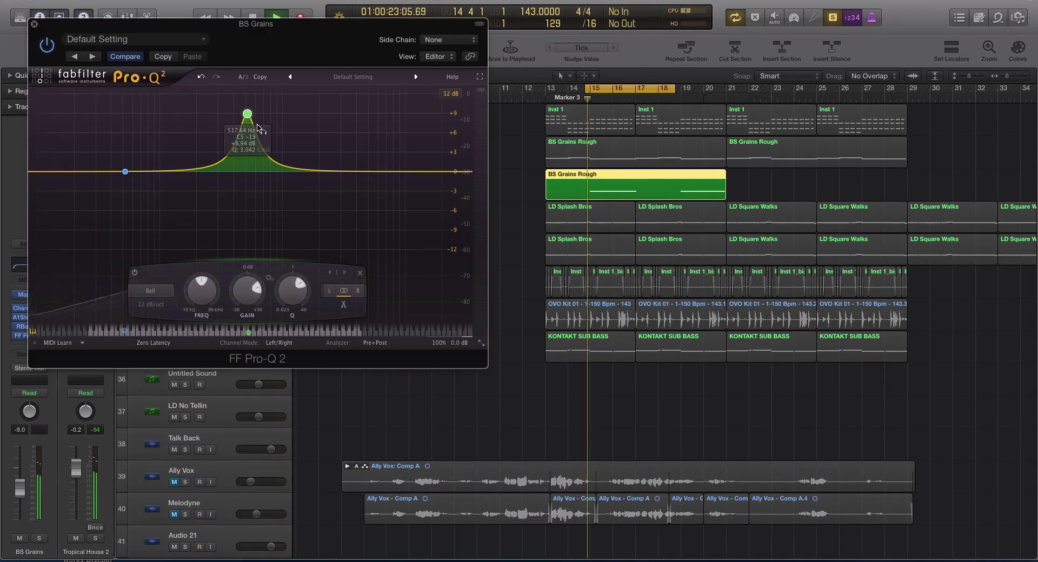
drag(259, 129, 220, 169)
drag(201, 171, 195, 165)
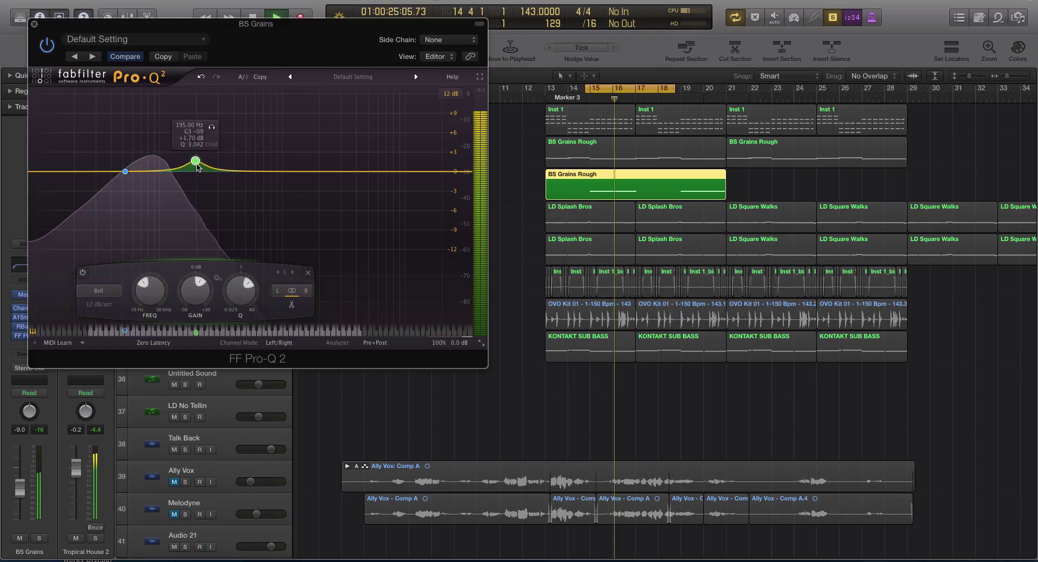
Add a narrow bell boost near G#7 at about 3273 Hz, +2.18 dB and Q 7.094, removing the neighbouring 2729.7 Hz band.
click(336, 172)
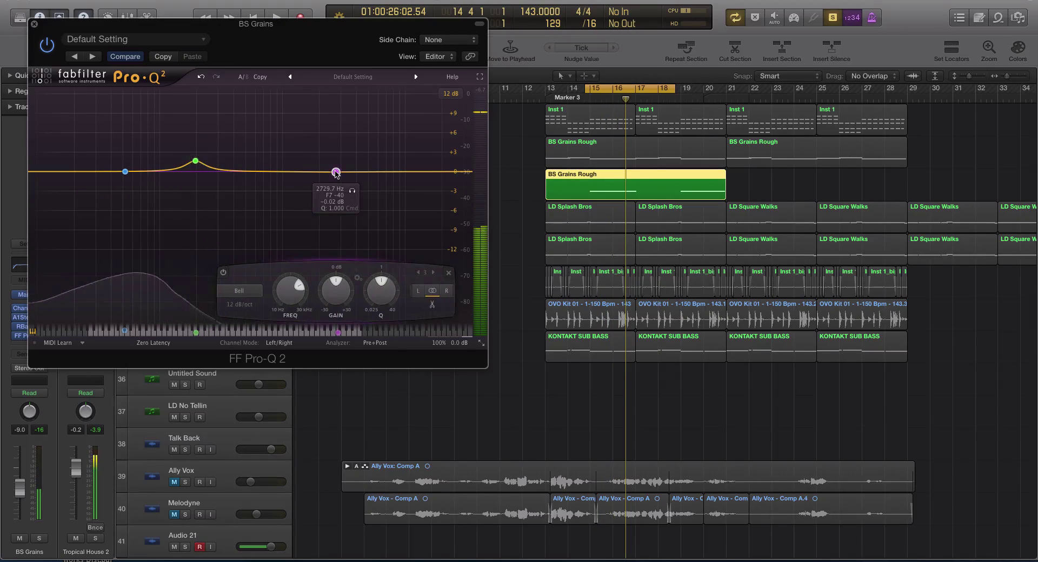
drag(335, 169, 336, 161)
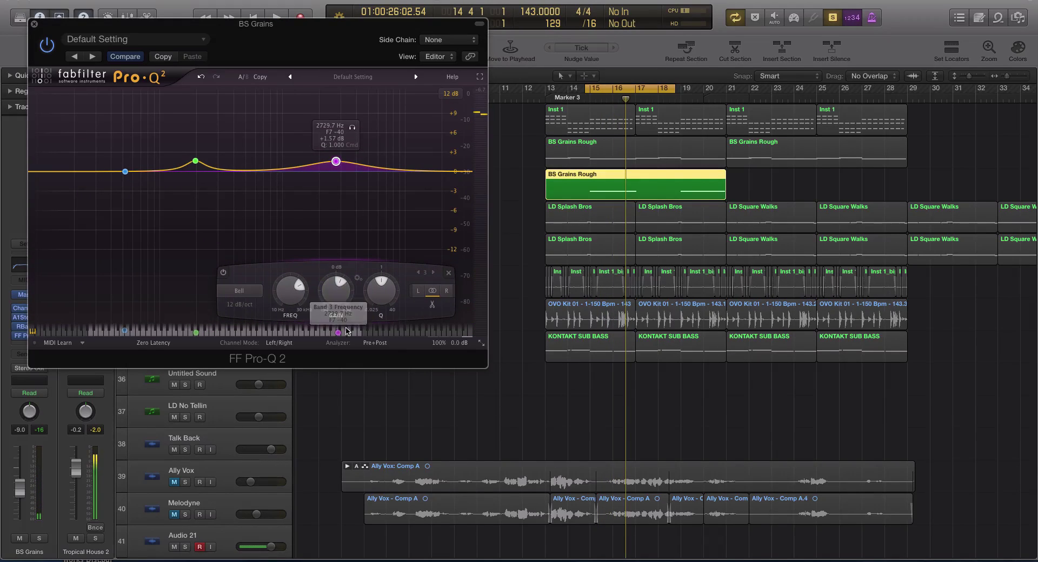
click(347, 330)
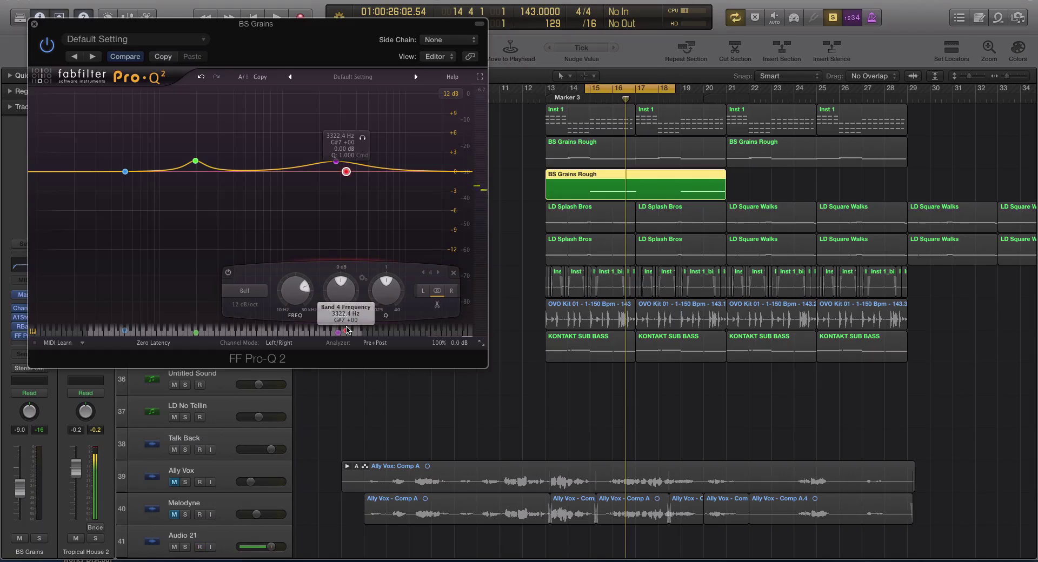
click(424, 272)
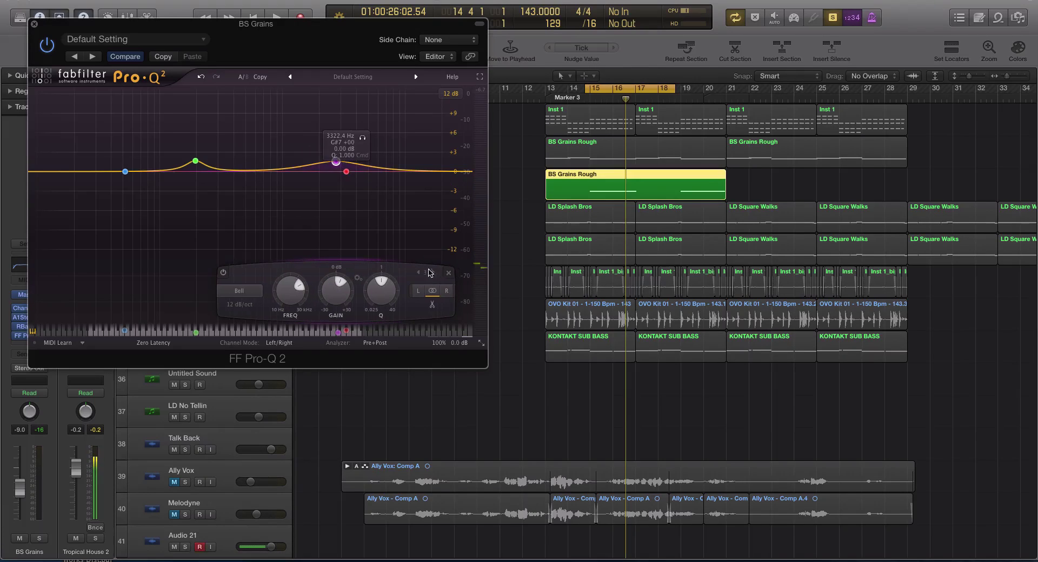
click(448, 273)
drag(346, 170, 345, 157)
drag(384, 273, 448, 105)
Compare the soloed BS Grains playback with Pro-Q 2 bypassed and enabled, leave the EQ on, and close it.
key(space)
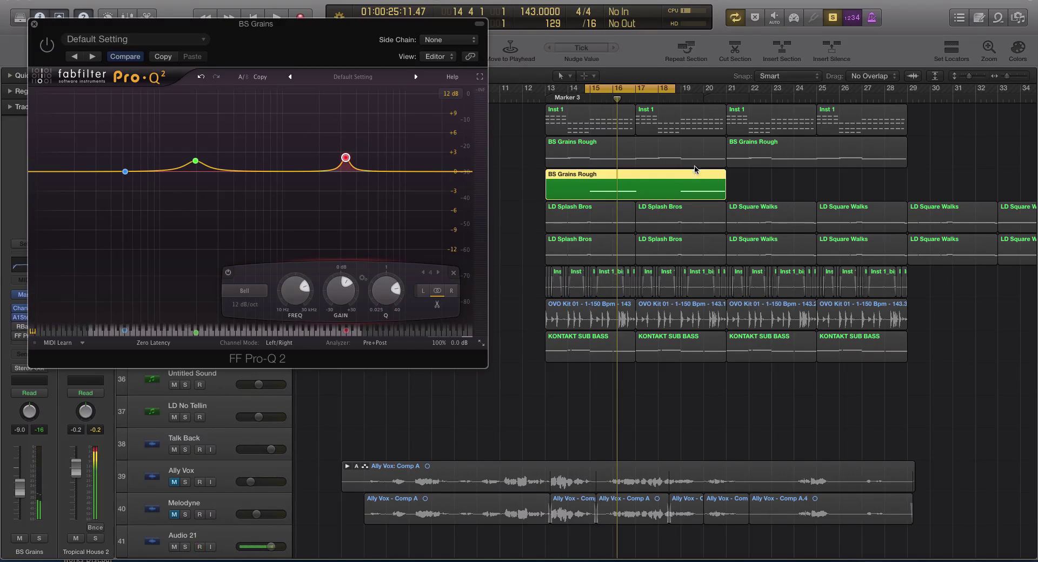
key(super+Right)
key(space)
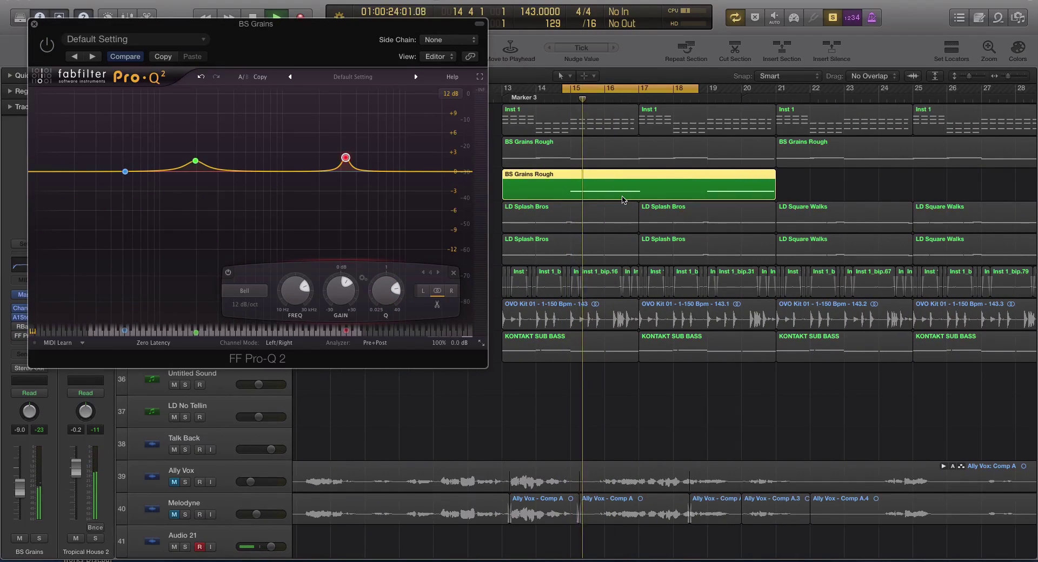
key(space)
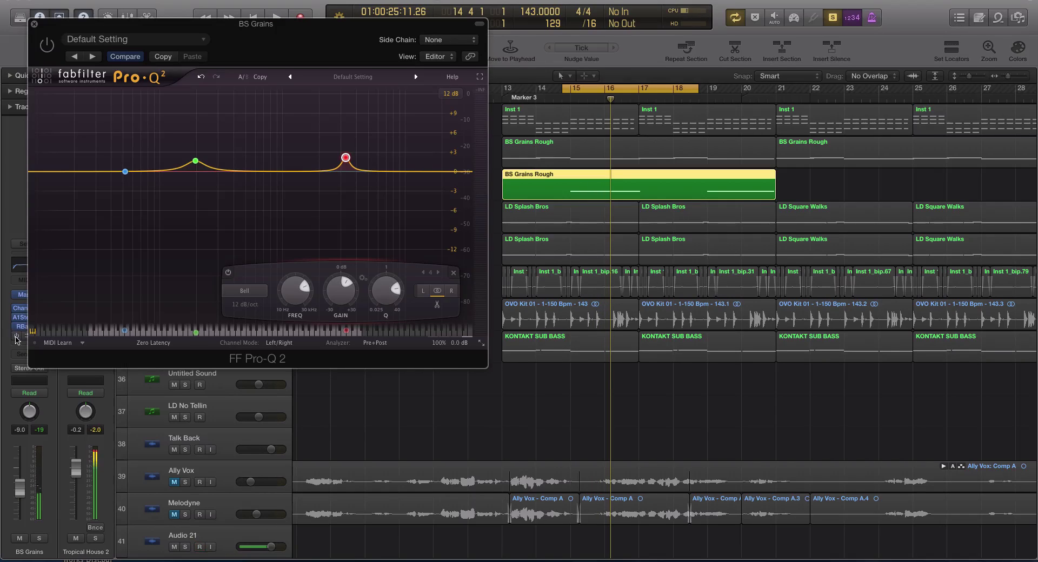
click(16, 335)
key(space)
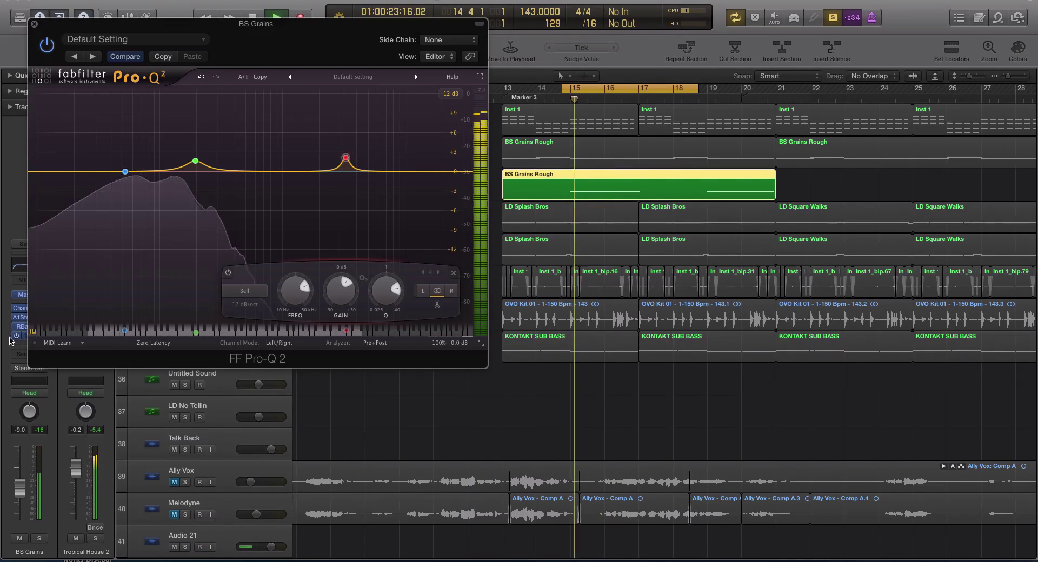
key(space)
click(33, 24)
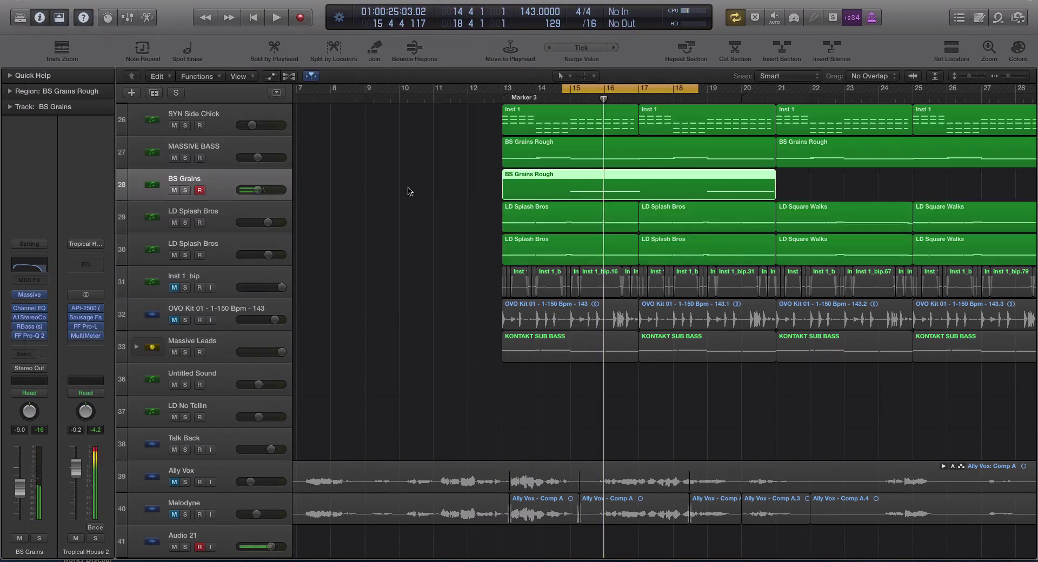
Play the arrangement from bar 10 with solo and cycle off, and set the BS Grains track volume to -10.8 dB.
scroll(457, 194, down, 5)
click(538, 87)
click(427, 89)
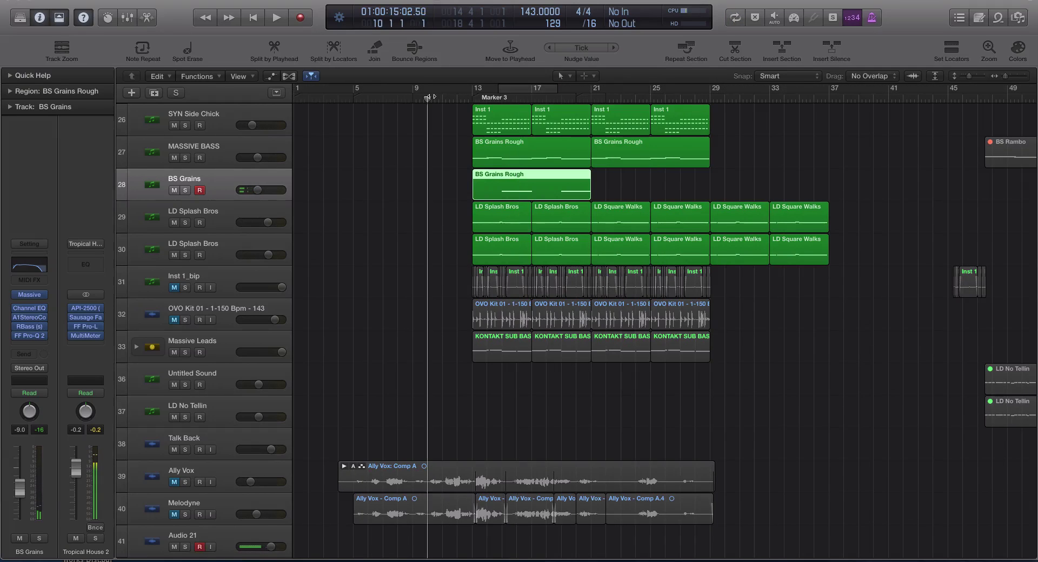
key(space)
scroll(433, 149, up, 5)
key(XF86AudioRaiseVolume)
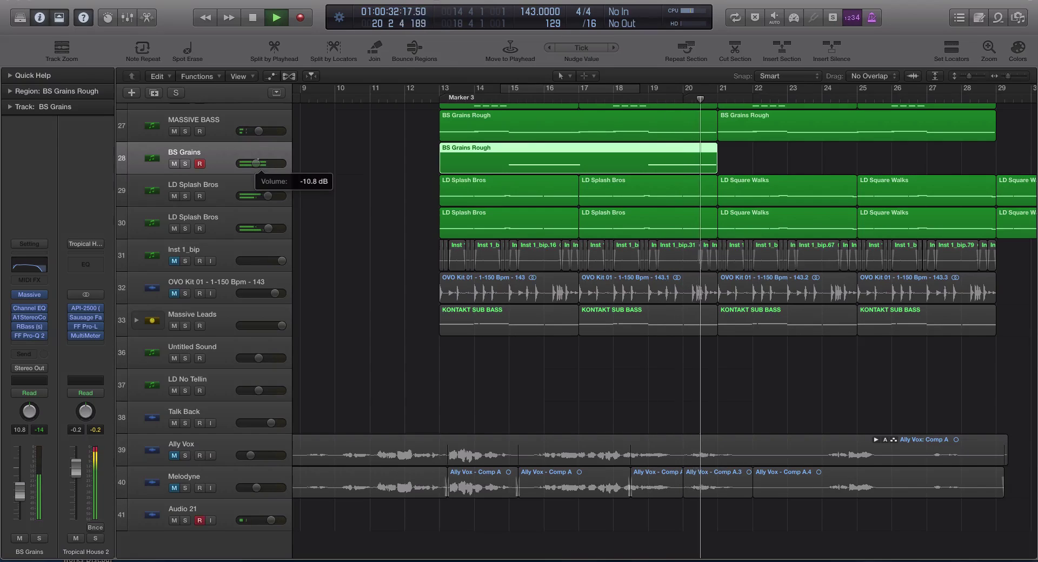
key(space)
Select both LD Splash Bros tracks and lower their volumes slightly together.
scroll(360, 166, left, 5)
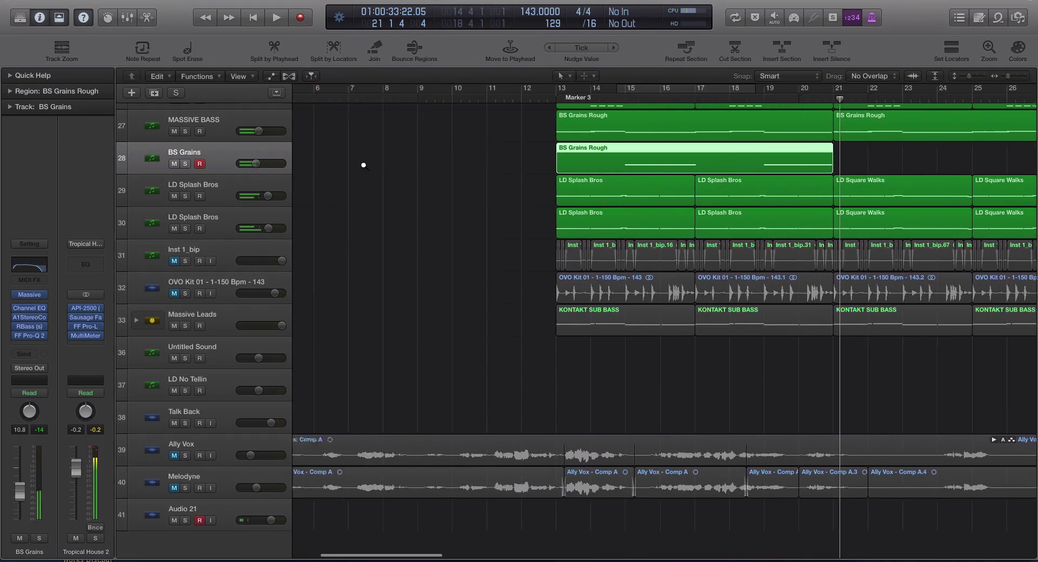
scroll(362, 166, down, 3)
scroll(363, 169, up, 3)
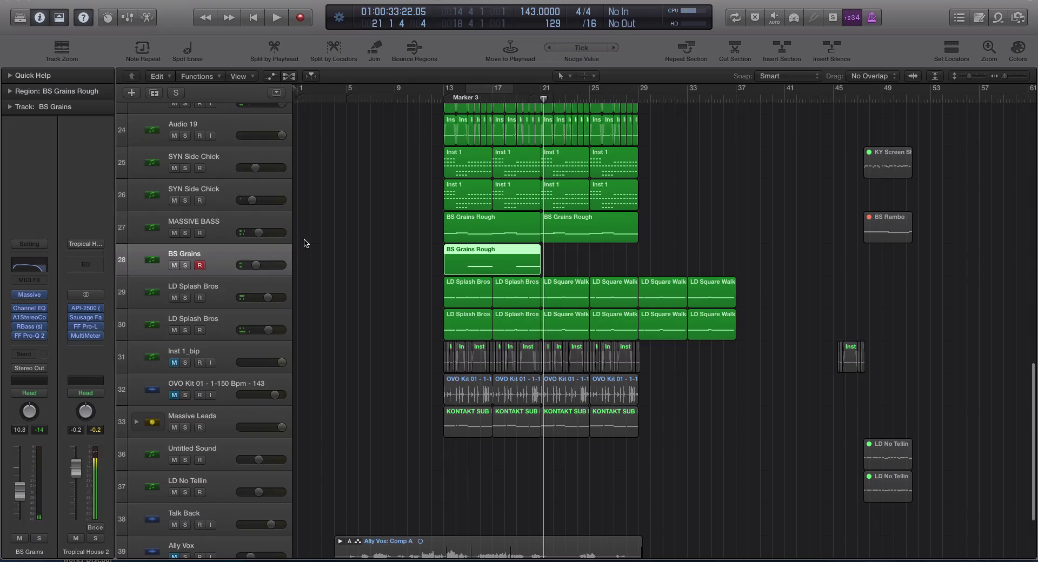
click(220, 292)
shift+click(231, 316)
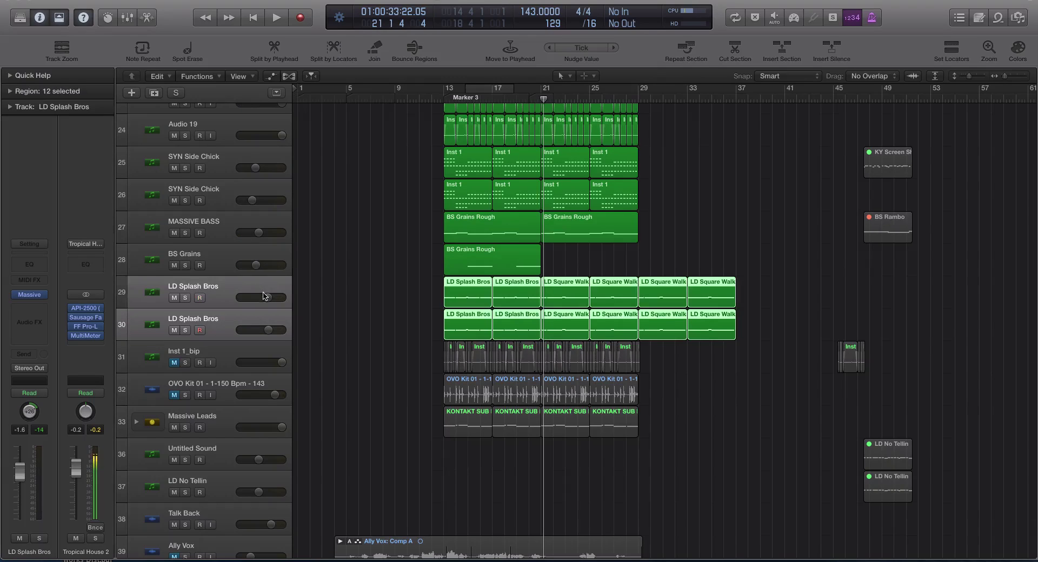
drag(266, 297, 265, 297)
Review the RBass and Pro-Q 2 settings on BS Grains, close the plug-ins, and briefly toggle solo on its region.
click(210, 261)
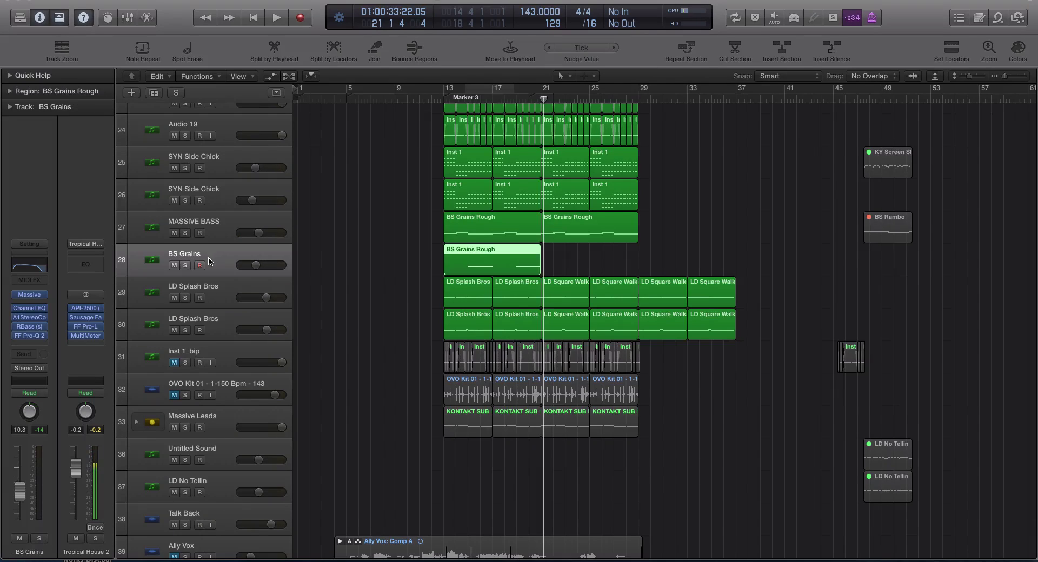
click(29, 327)
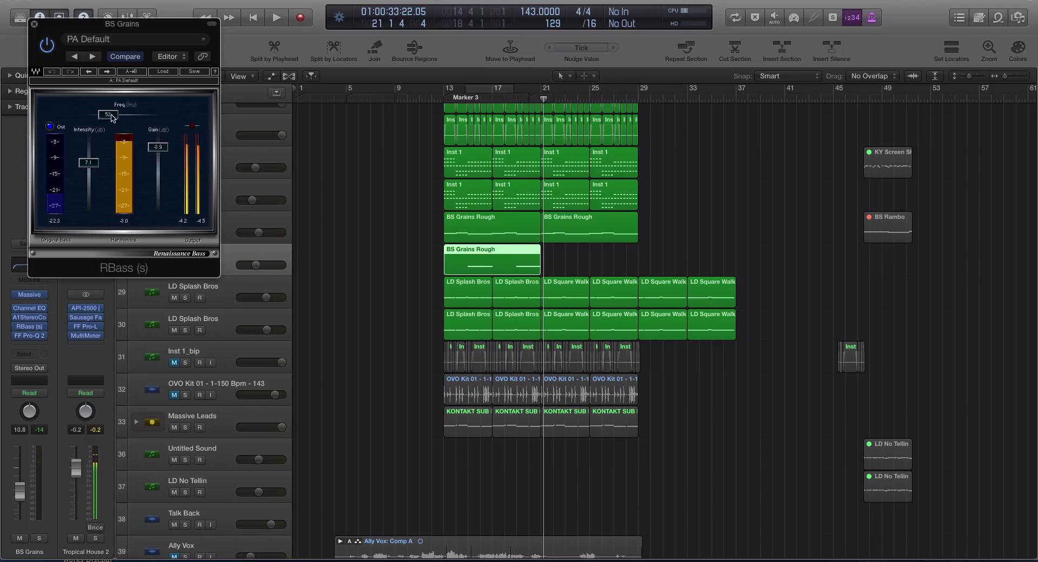
click(35, 25)
drag(30, 326, 27, 337)
click(27, 337)
mouse_move(349, 160)
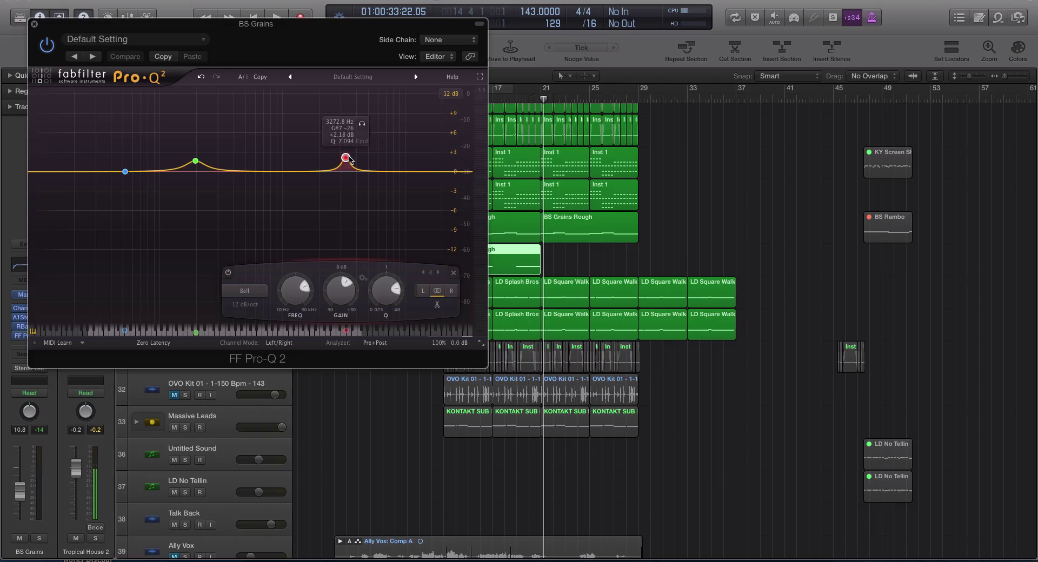
click(34, 25)
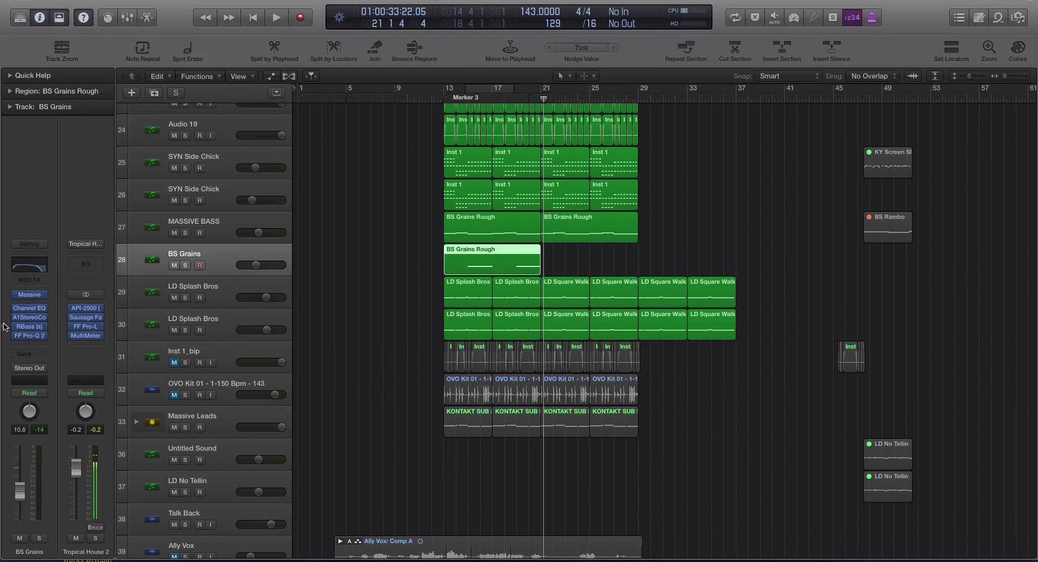
key(ctrl+s)
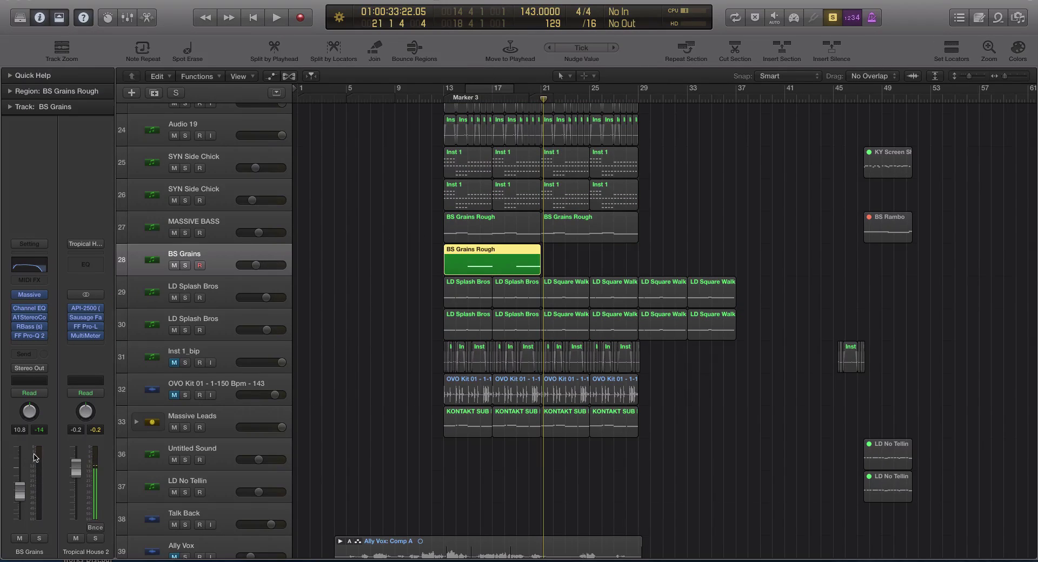
key(ctrl+s)
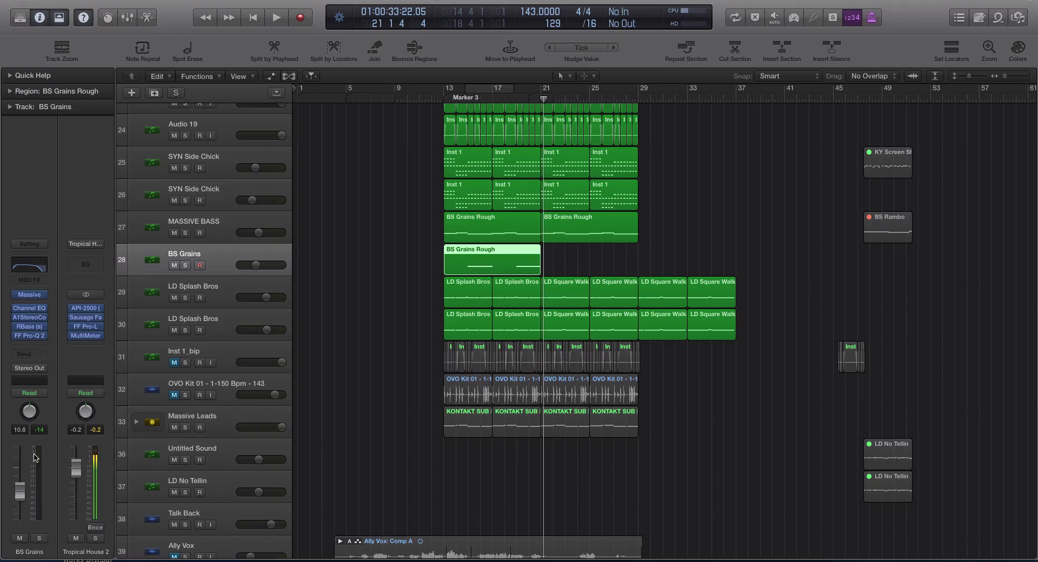